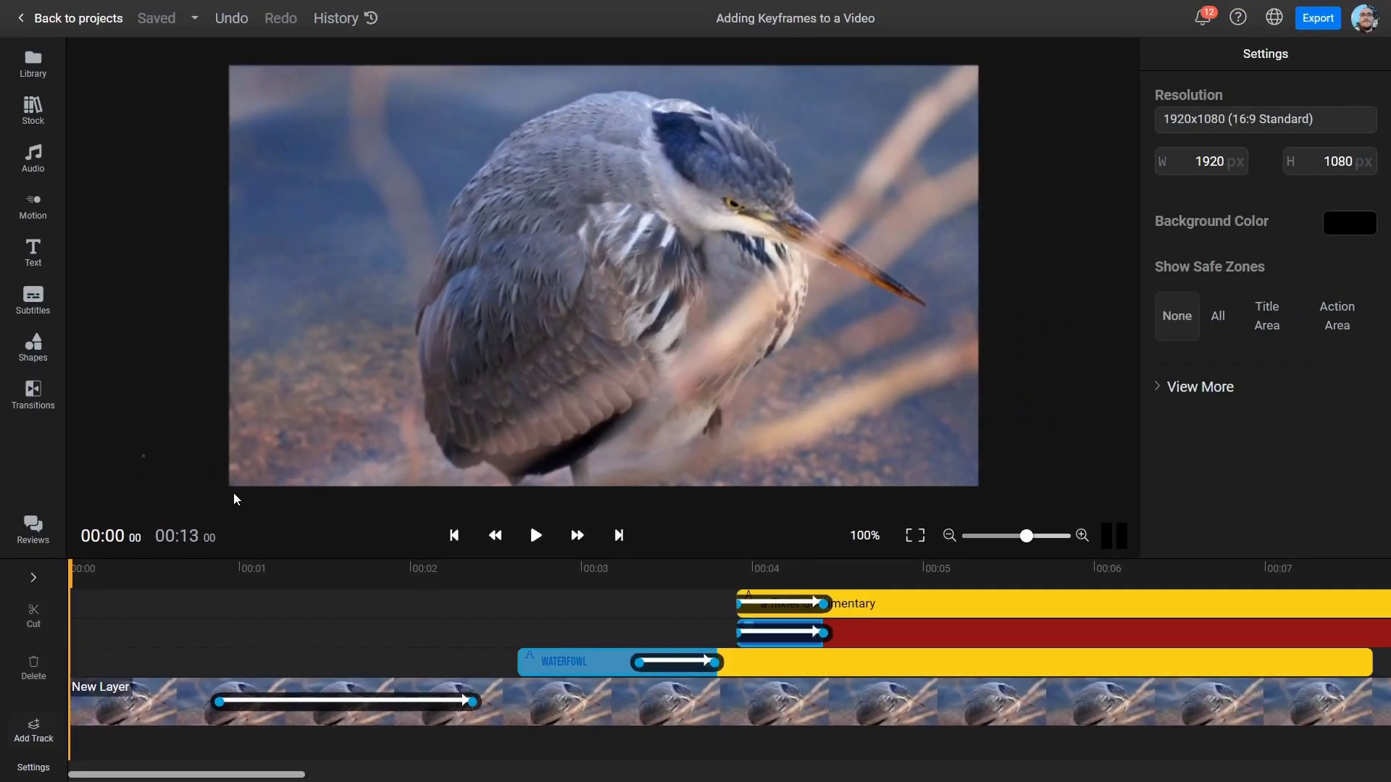
Preview the heron and title animations, then apply the Custom animation preset to the heron clip
{"action": "key", "text": "space"}
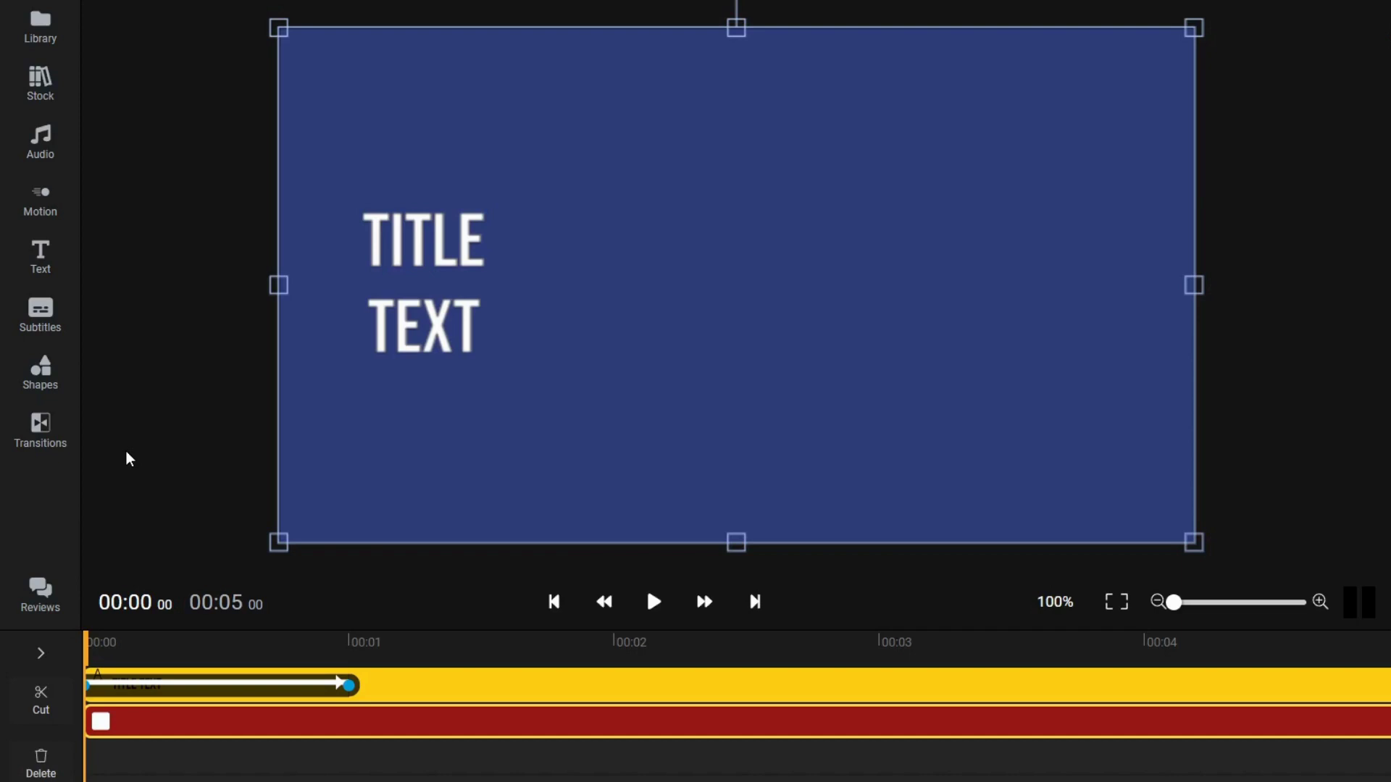
{"action": "key", "text": "space"}
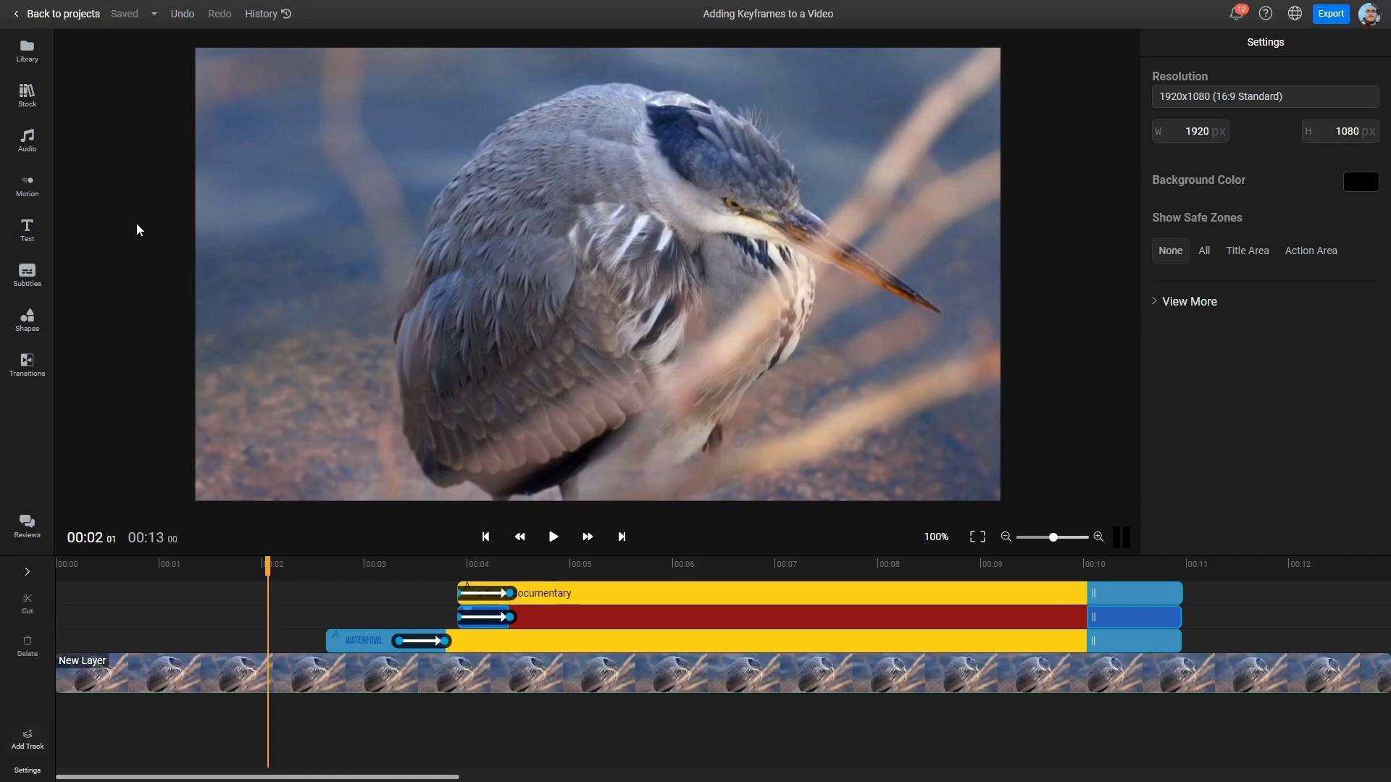
{"action": "left_click", "coordinate": [211, 667]}
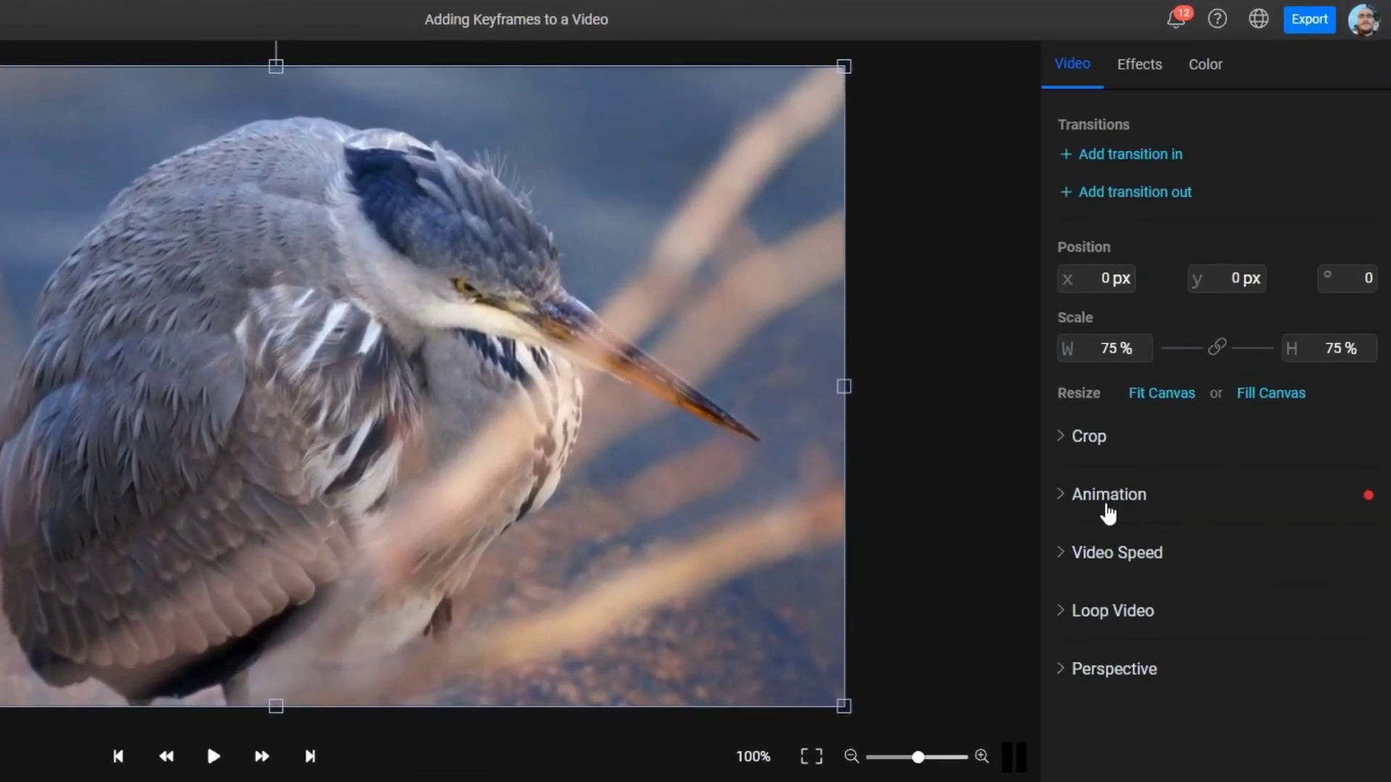
{"action": "left_click", "coordinate": [1186, 358]}
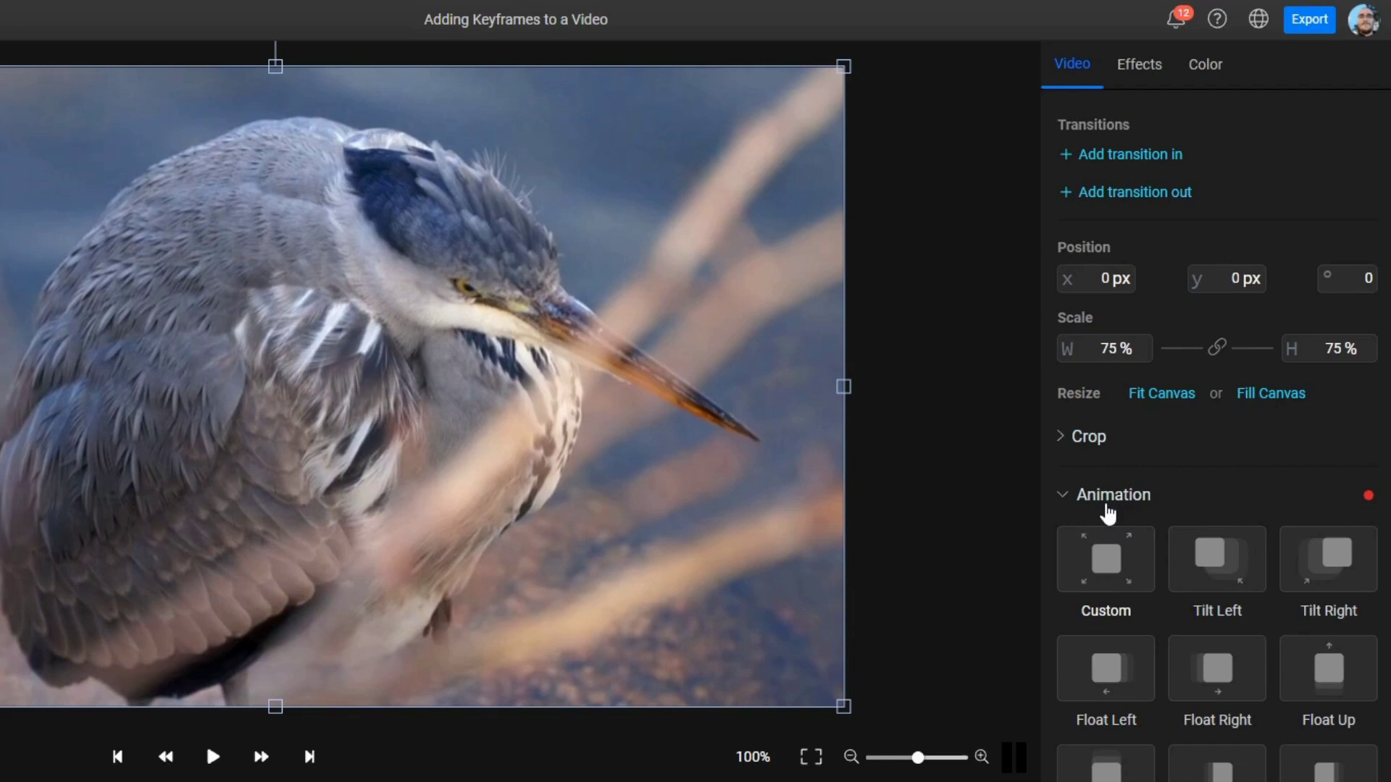
{"action": "scroll", "coordinate": [1113, 515], "scroll_direction": "down", "scroll_amount": 5}
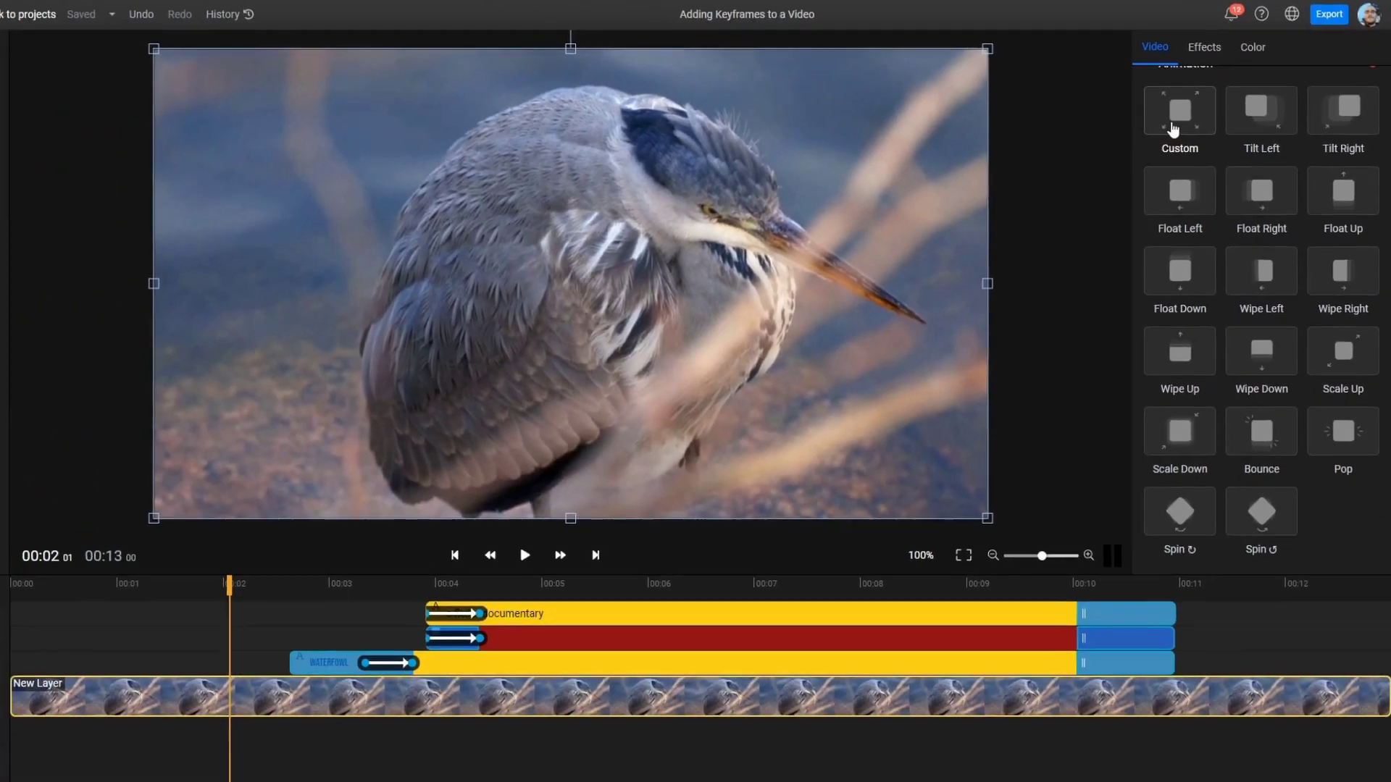
{"action": "left_click", "coordinate": [1107, 149]}
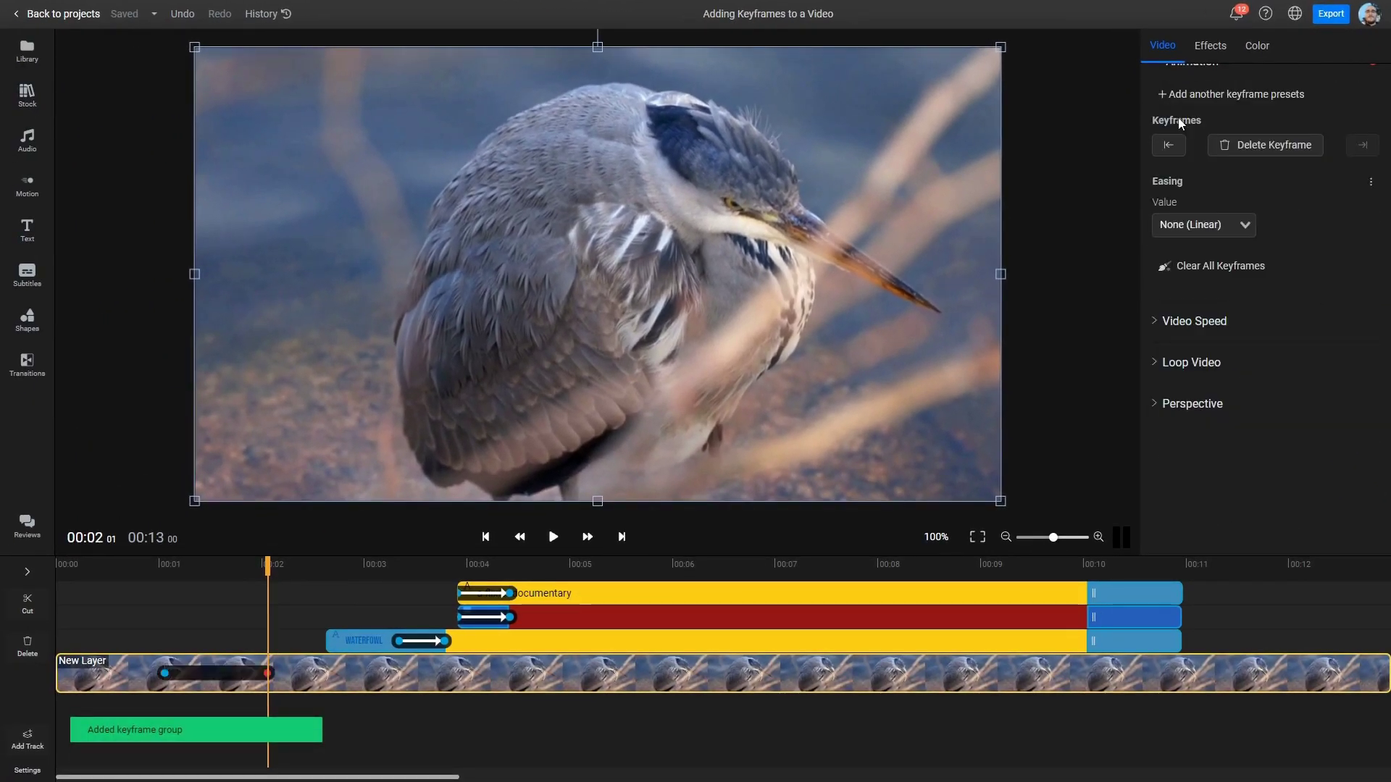
Add a keyframe group to the heron New Layer clip from its right-click menu
{"action": "left_click", "coordinate": [152, 319]}
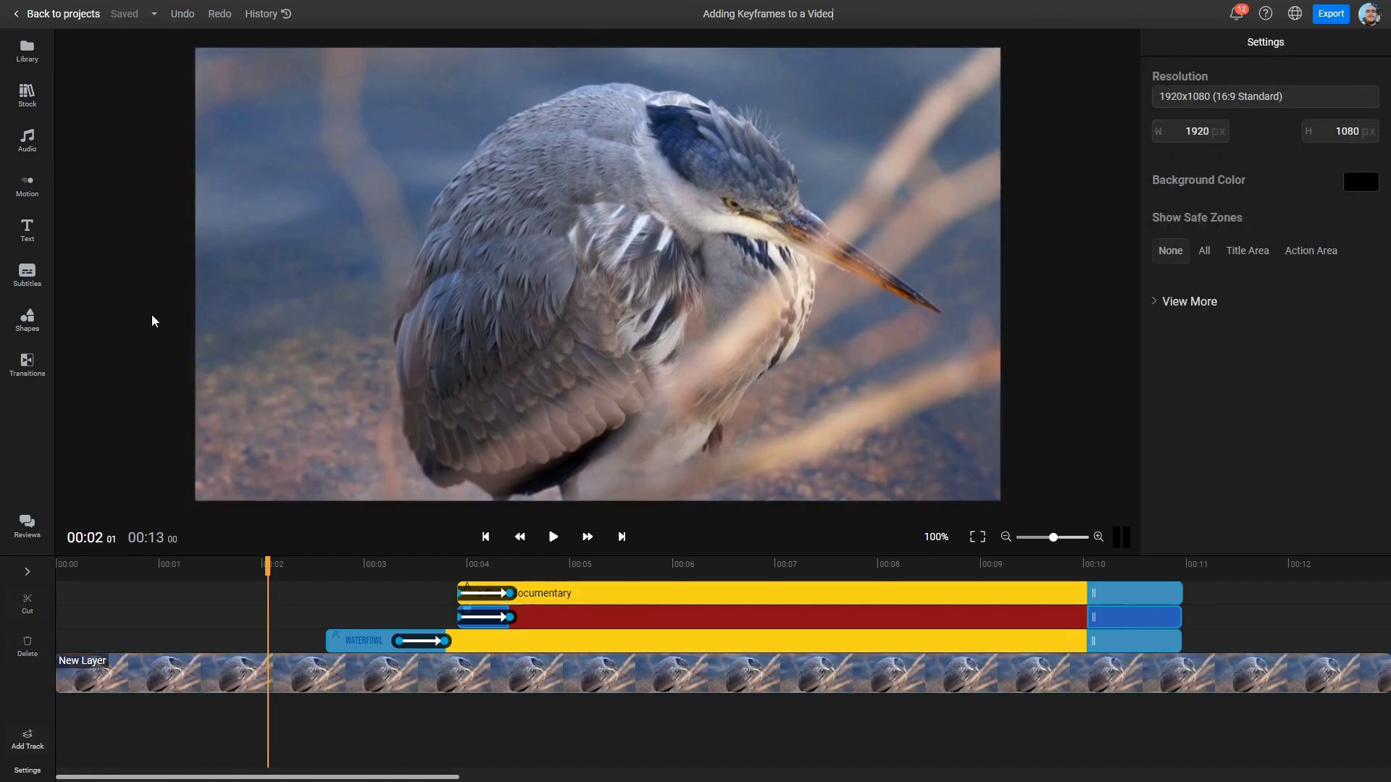
{"action": "left_click", "coordinate": [226, 675]}
{"action": "right_click", "coordinate": [231, 679]}
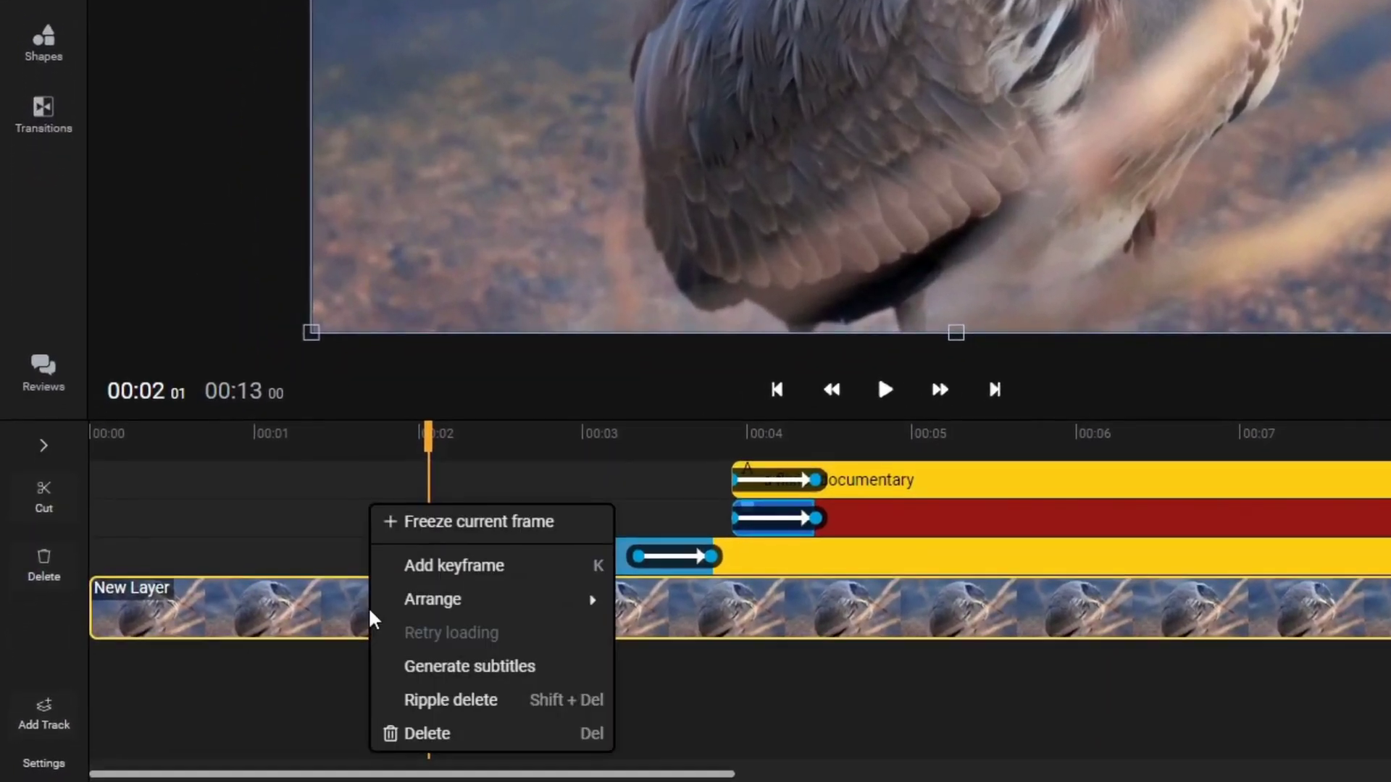
{"action": "left_click", "coordinate": [386, 568]}
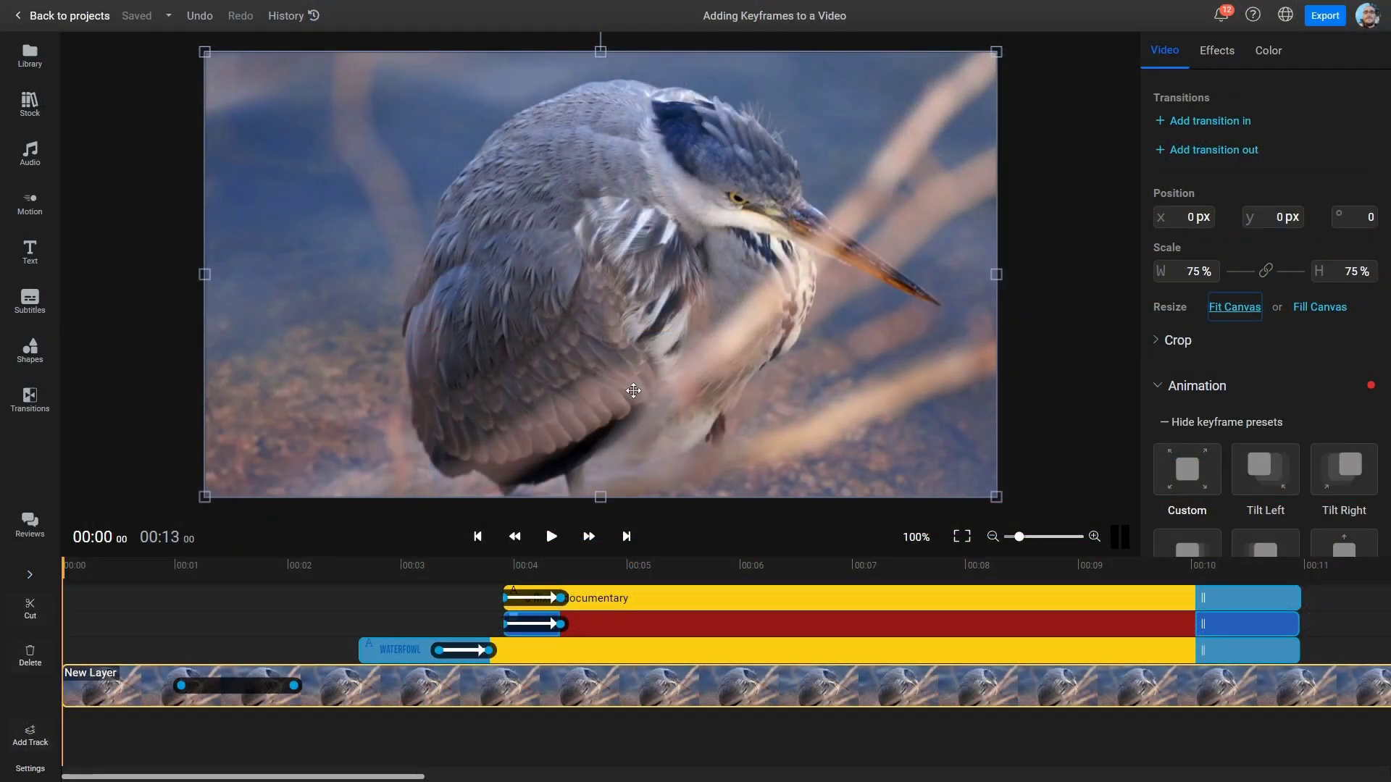
Fit the heron video to the canvas at the 00:01 keyframe, then zoom to 110.3% at 00:02
{"action": "left_click", "coordinate": [181, 686]}
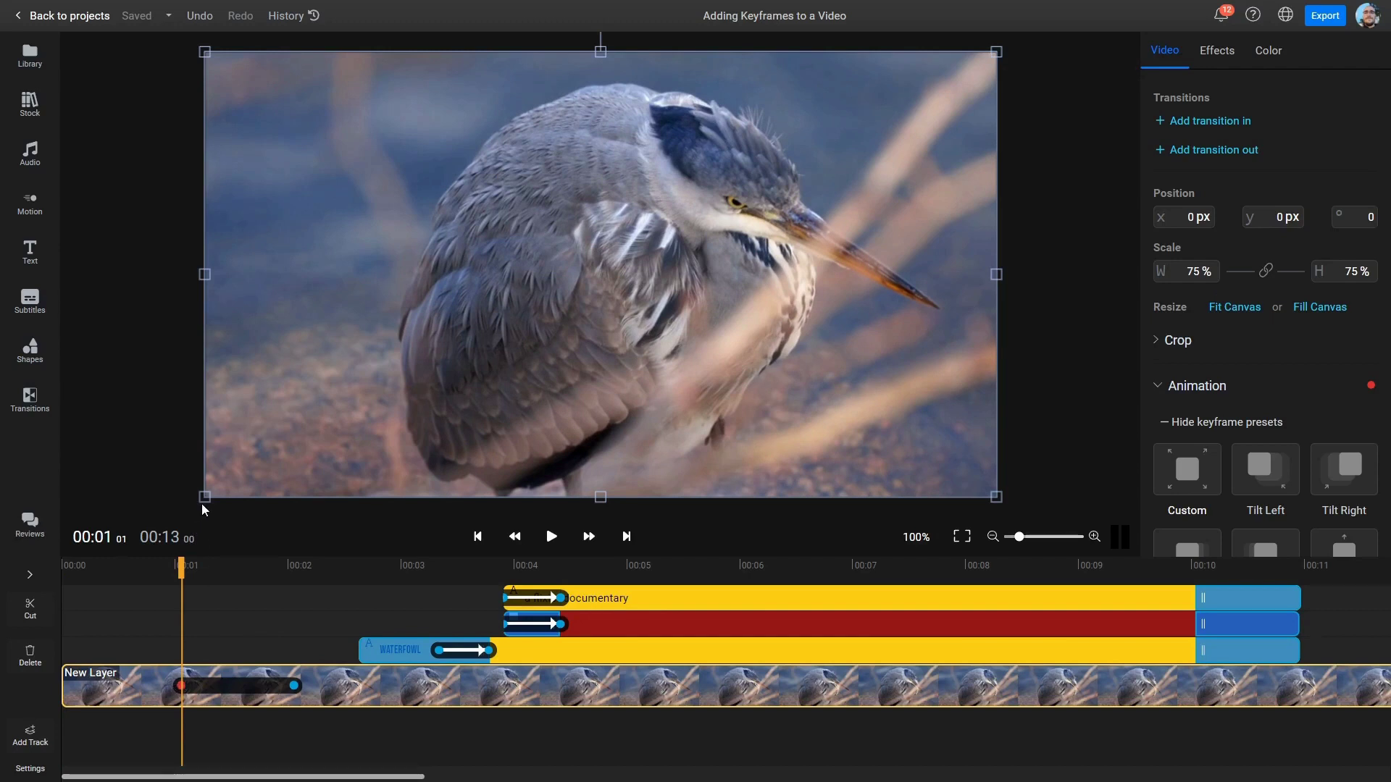
{"action": "left_click_drag", "start_coordinate": [204, 498], "coordinate": [145, 529]}
{"action": "left_click_drag", "start_coordinate": [493, 406], "coordinate": [445, 403]}
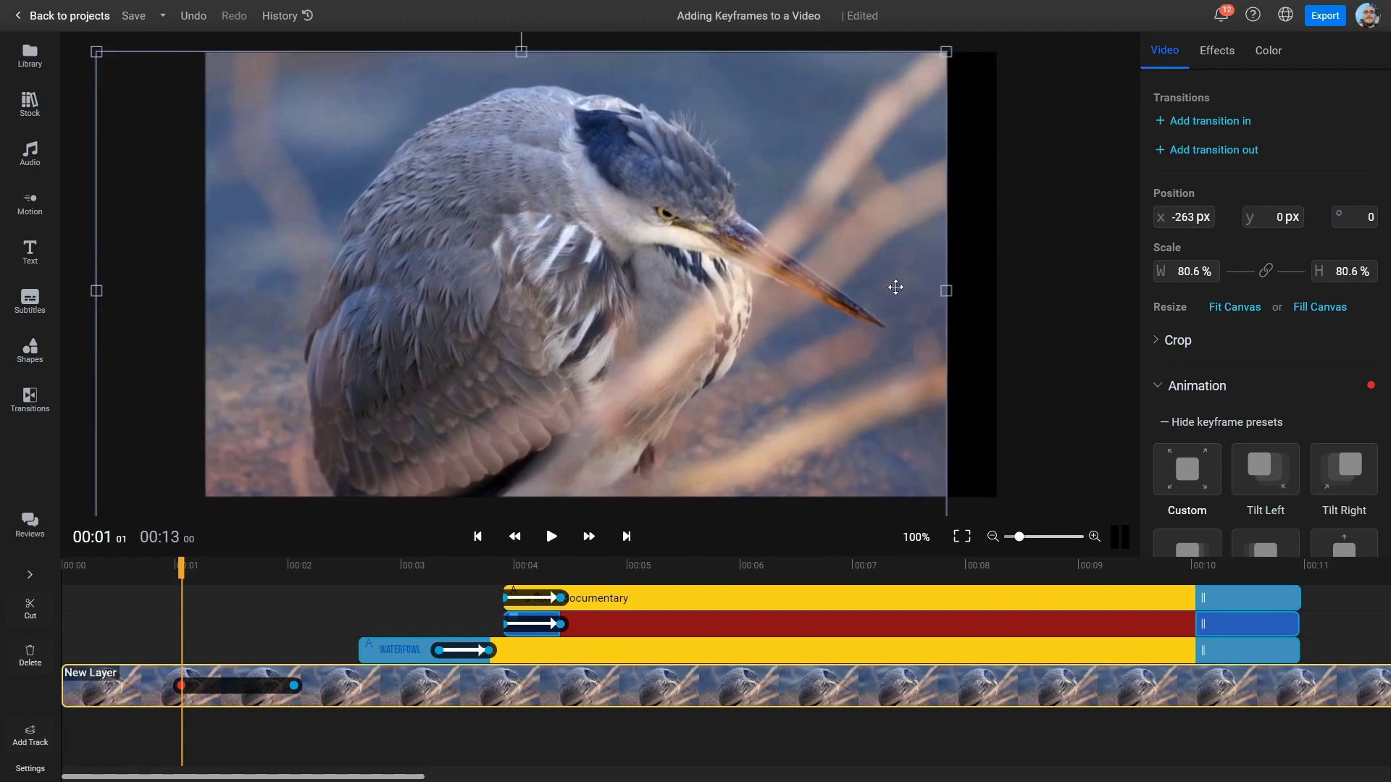
{"action": "left_click_drag", "start_coordinate": [945, 290], "coordinate": [1031, 291]}
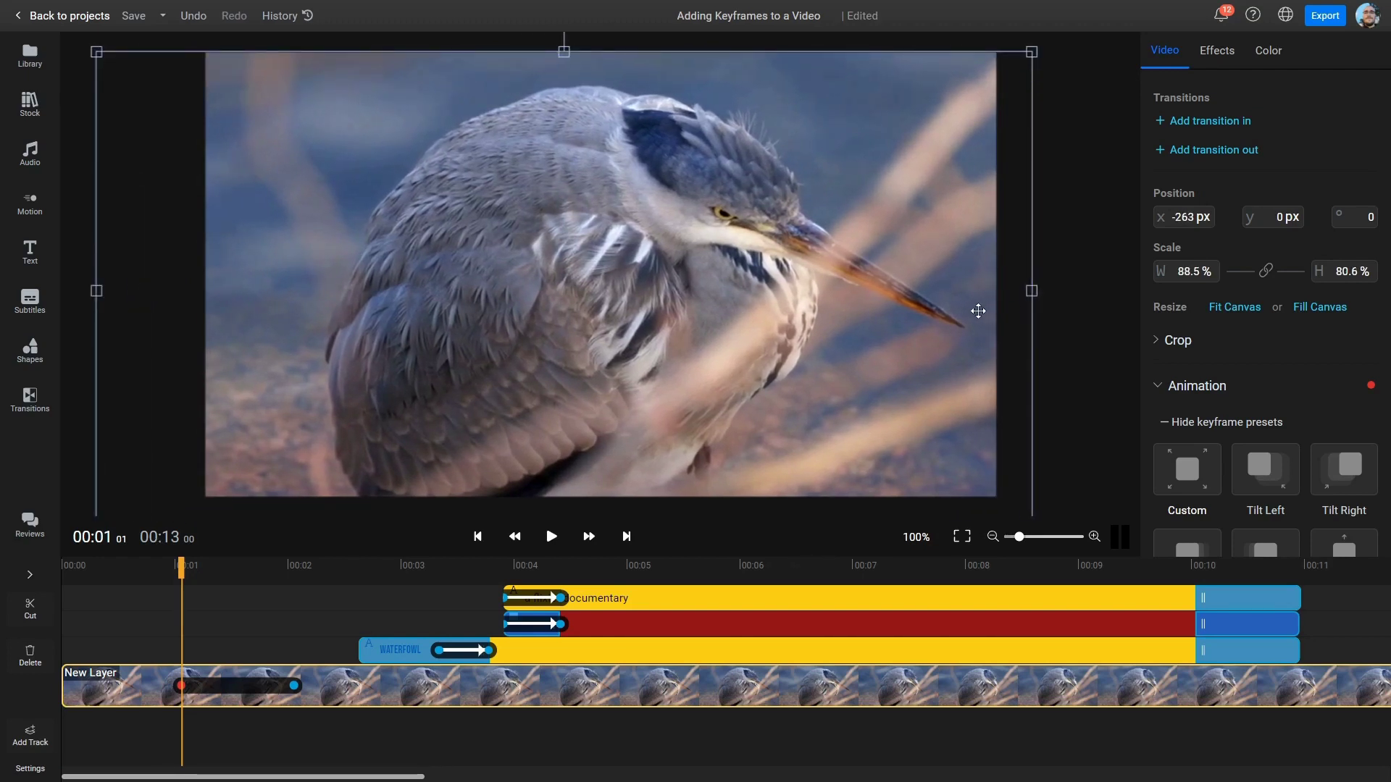
{"action": "left_click", "coordinate": [1229, 310]}
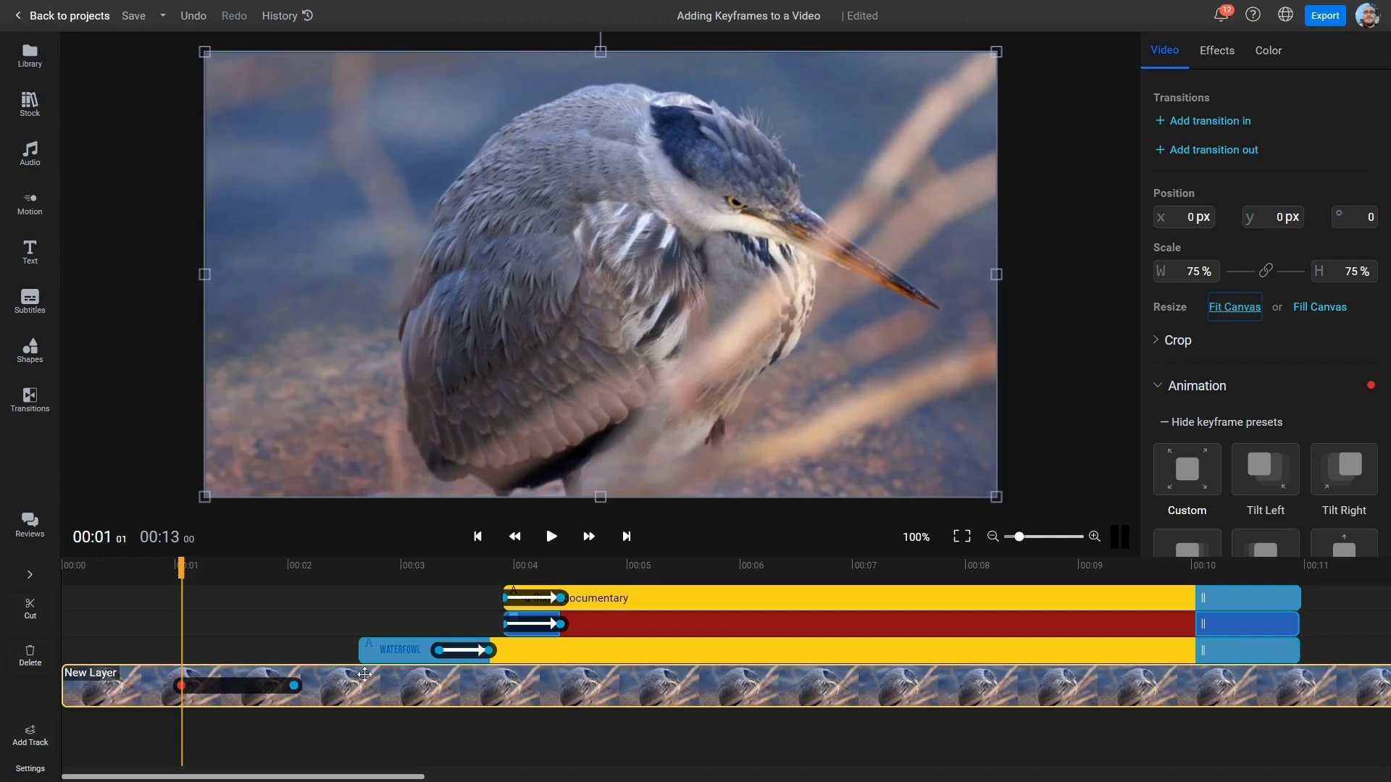
{"action": "left_click", "coordinate": [296, 692]}
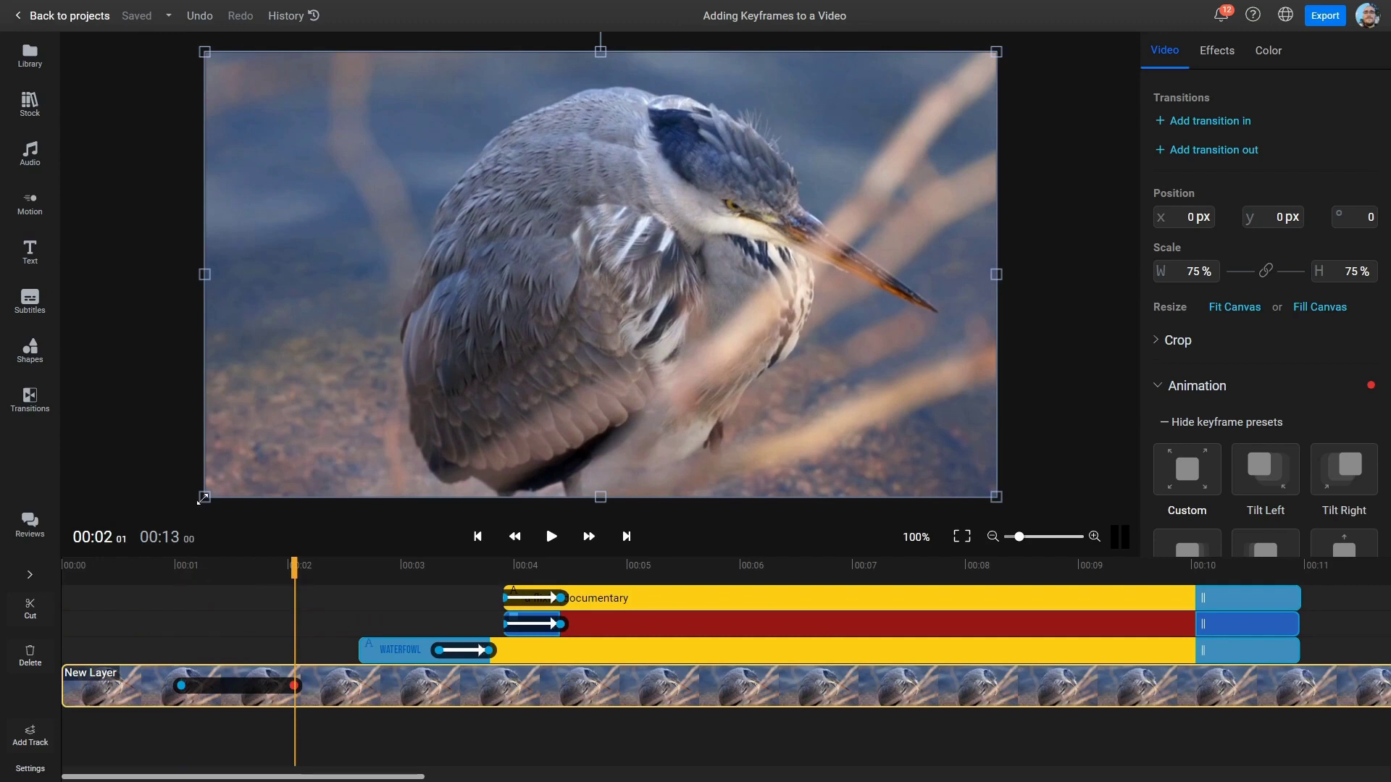
{"action": "left_click_drag", "start_coordinate": [203, 500], "coordinate": [3, 766]}
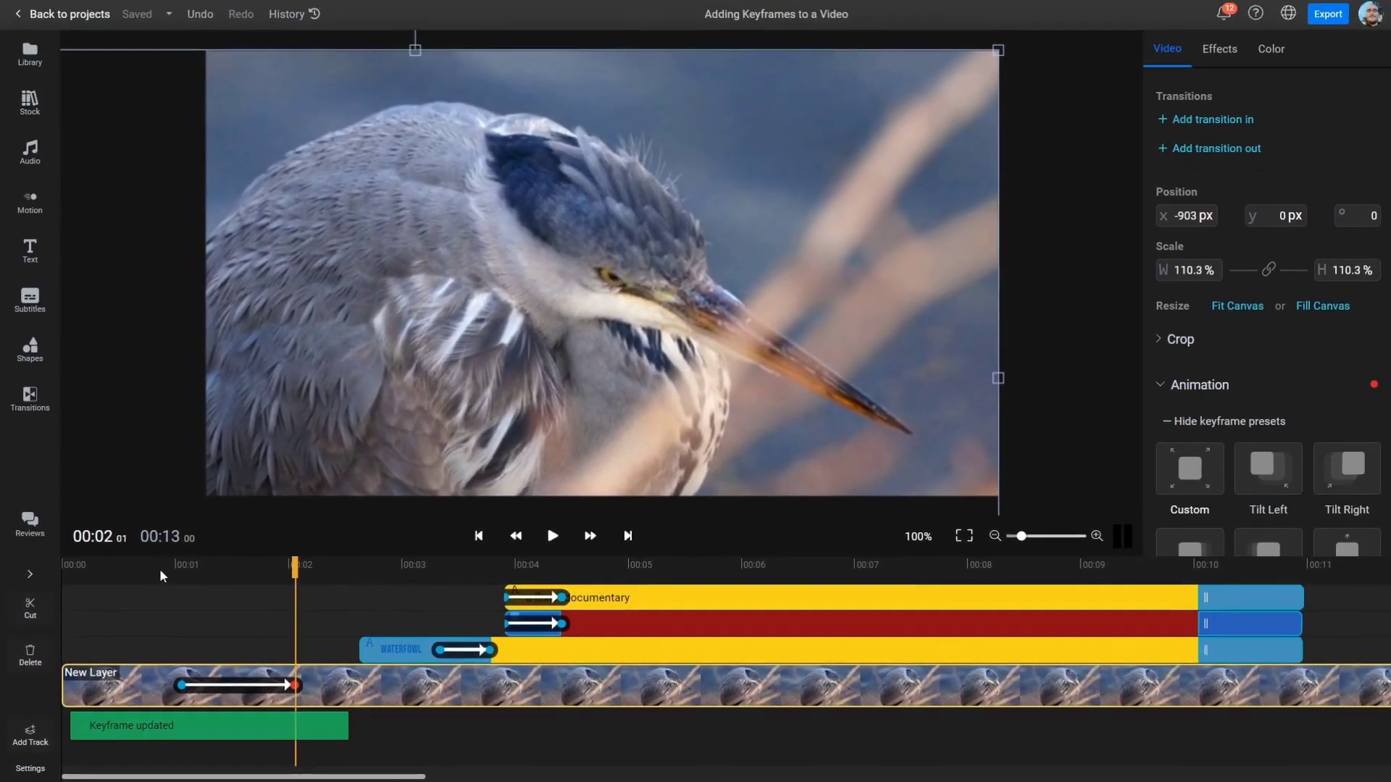
Review the zoom, then add a keyframe at 00:01 17 with 100.9% scale at X -662 px
{"action": "left_click", "coordinate": [121, 564]}
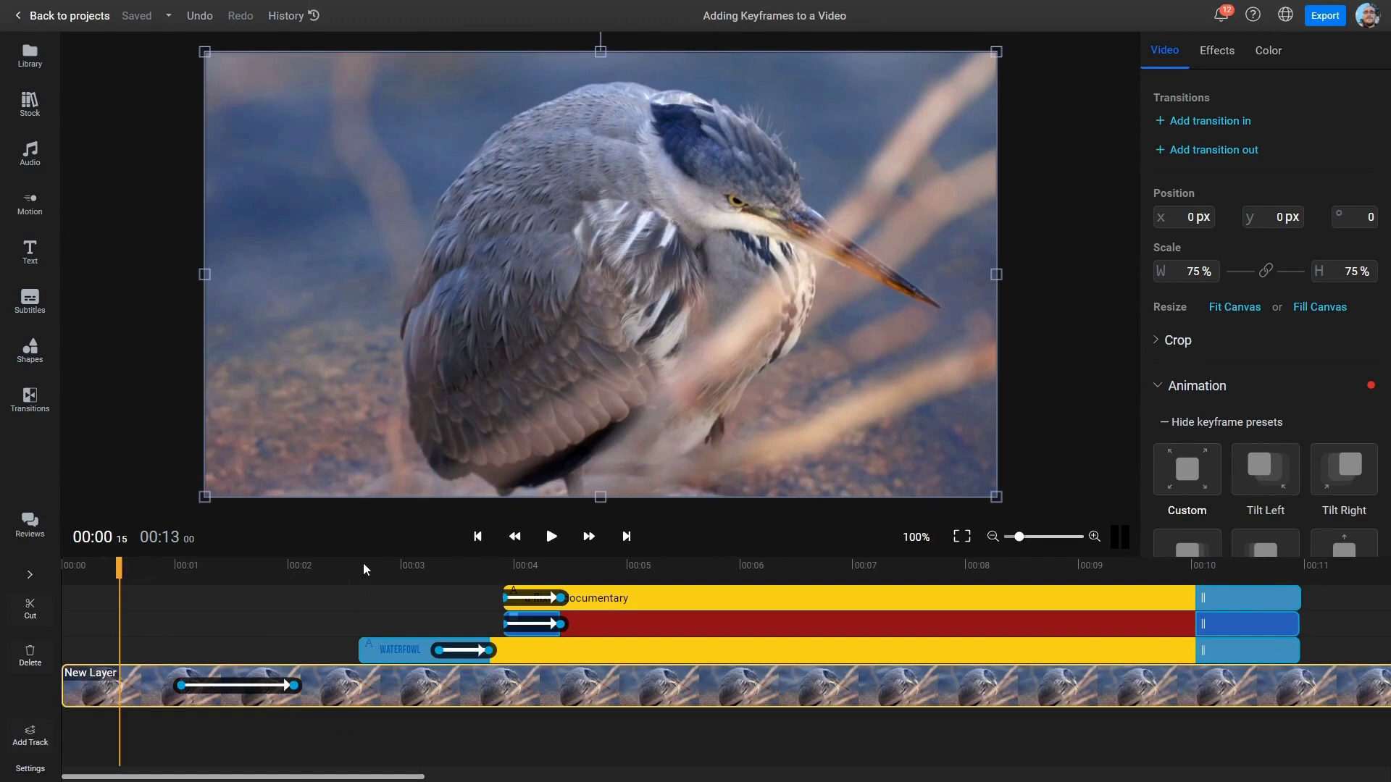
{"action": "left_click", "coordinate": [553, 537]}
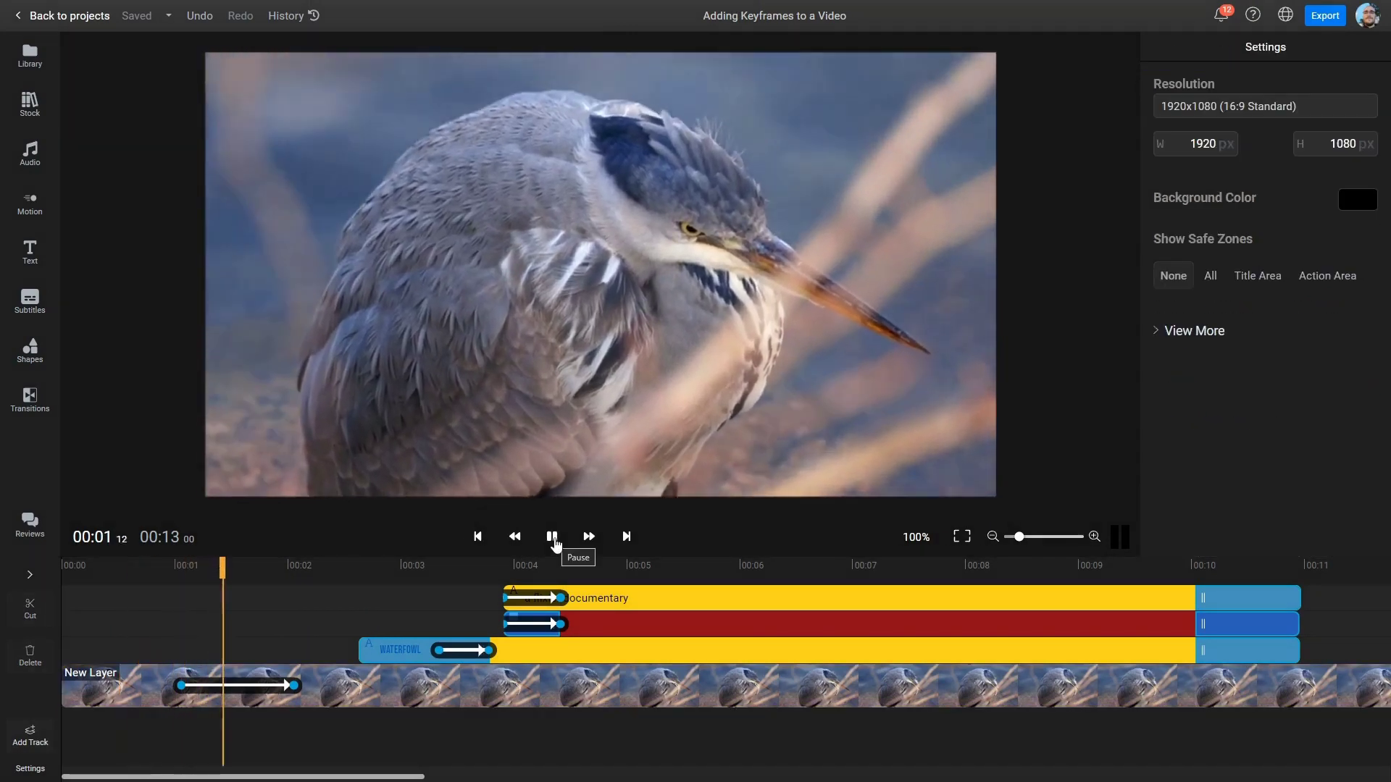
{"action": "left_click", "coordinate": [191, 573]}
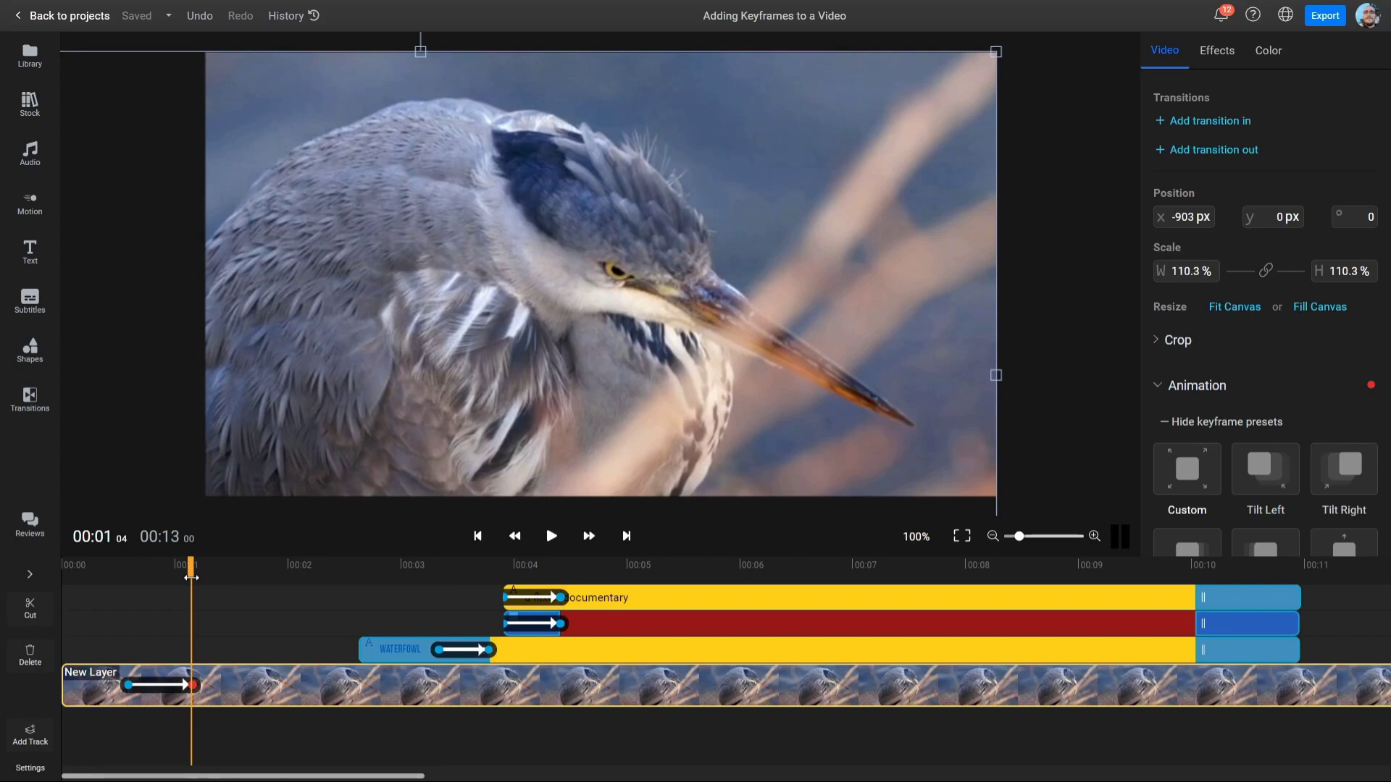
{"action": "left_click_drag", "start_coordinate": [191, 577], "coordinate": [240, 571]}
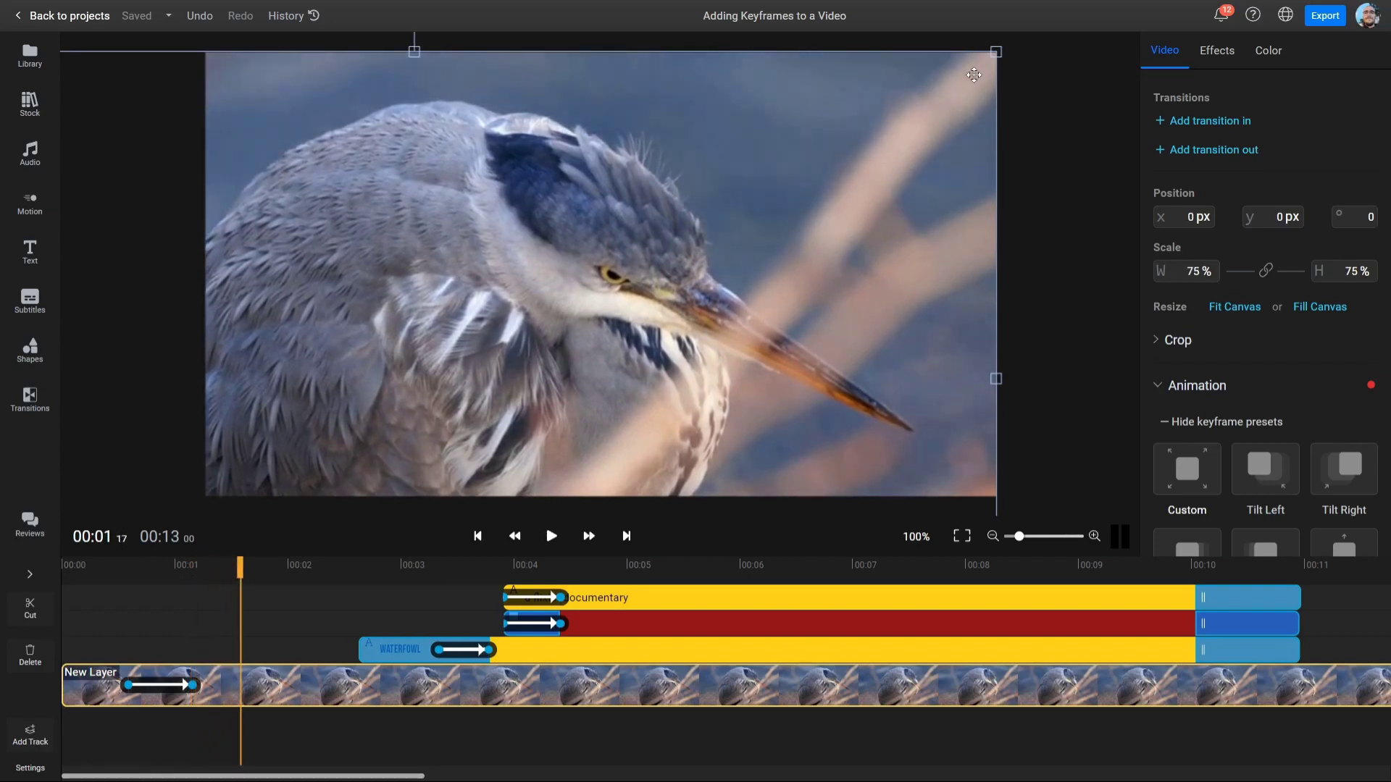
{"action": "left_click_drag", "start_coordinate": [997, 52], "coordinate": [929, 112]}
{"action": "mouse_move", "coordinate": [637, 263]}
{"action": "left_mouse_down"}
{"action": "mouse_move", "coordinate": [568, 305]}
{"action": "mouse_move", "coordinate": [638, 254]}
{"action": "left_mouse_up"}
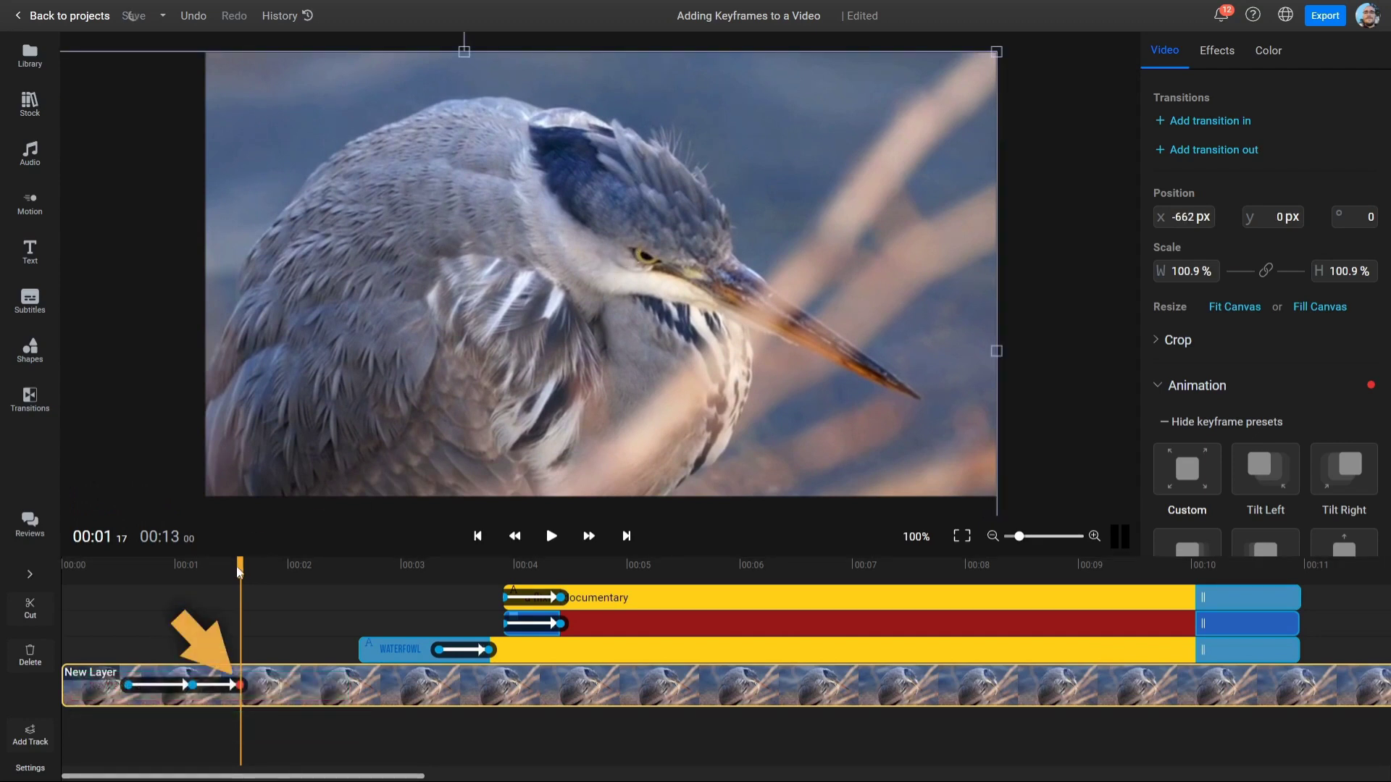
Add a keyframe at 00:01 27 scaling the video to 79.5%, centred at 0 px
{"action": "left_click_drag", "start_coordinate": [240, 565], "coordinate": [278, 574]}
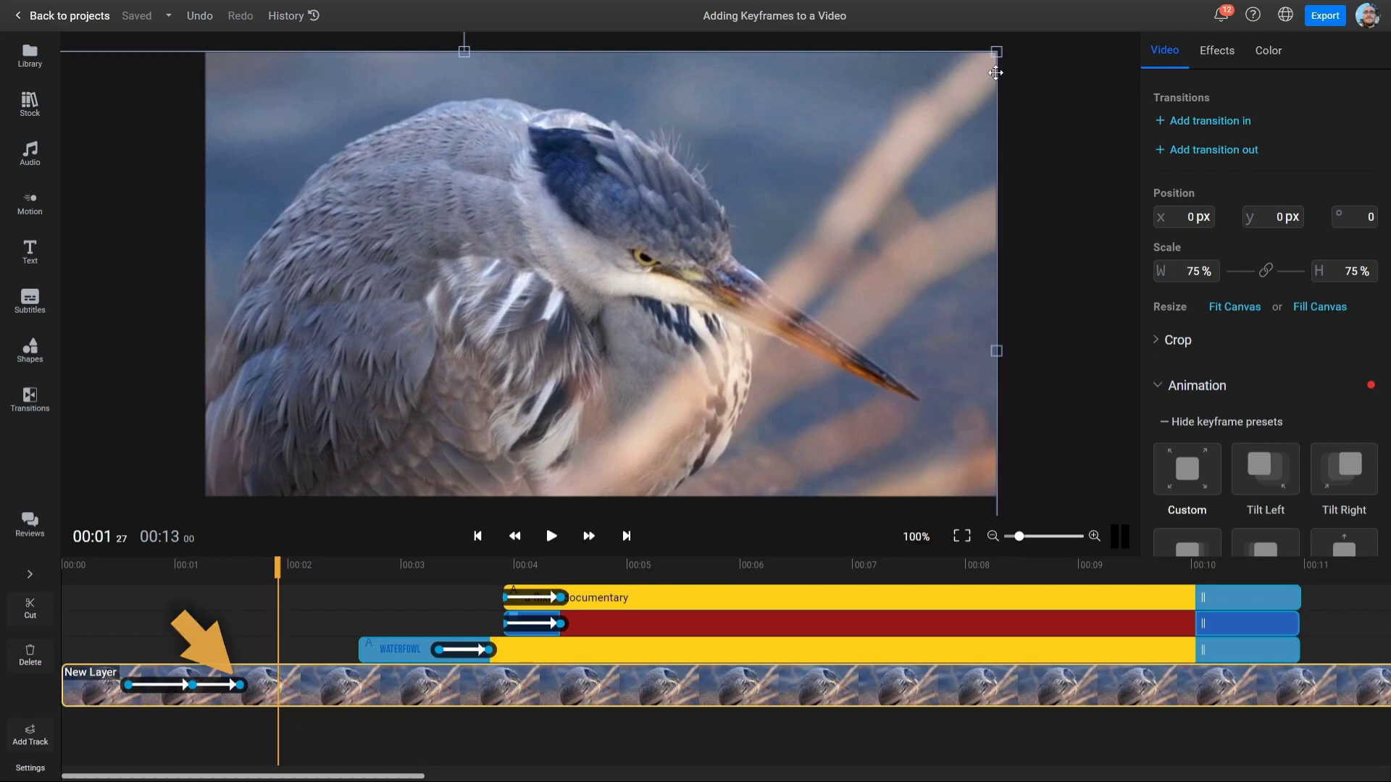
{"action": "left_click_drag", "start_coordinate": [989, 55], "coordinate": [786, 247]}
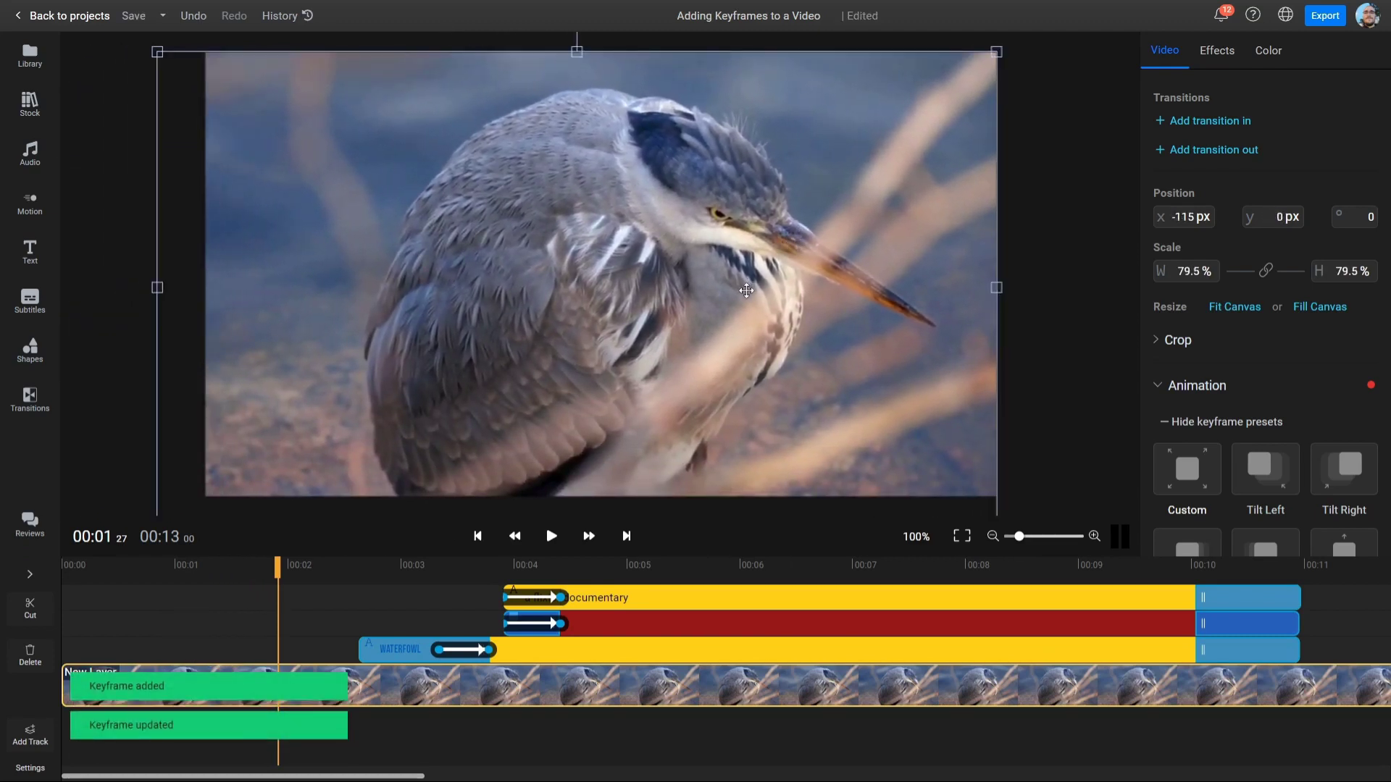
{"action": "mouse_move", "coordinate": [589, 311]}
{"action": "left_mouse_down"}
{"action": "mouse_move", "coordinate": [621, 311]}
{"action": "mouse_move", "coordinate": [611, 326]}
{"action": "left_mouse_up"}
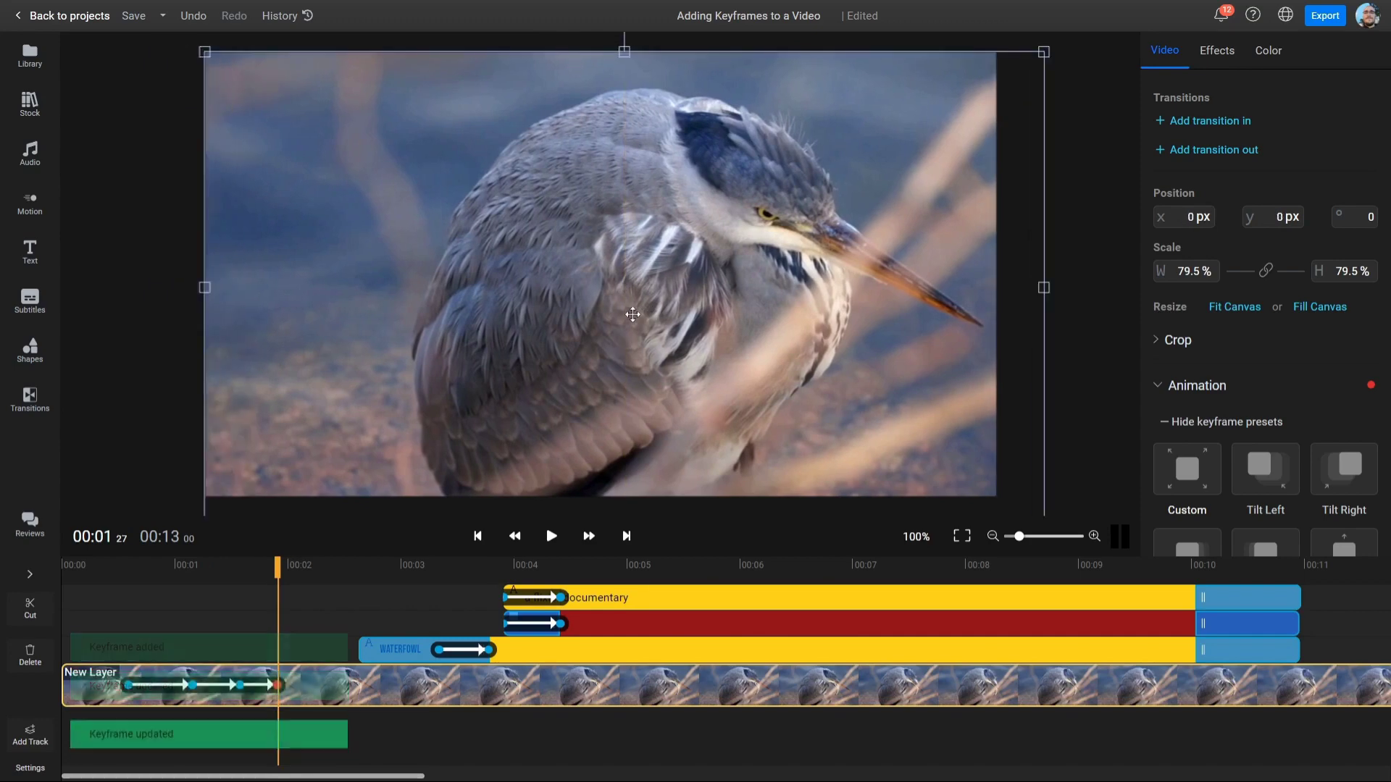
Replay the heron zoom, then apply the Bounce animation preset to the WATERFOWL title
{"action": "left_click", "coordinate": [93, 570]}
{"action": "key", "text": "space"}
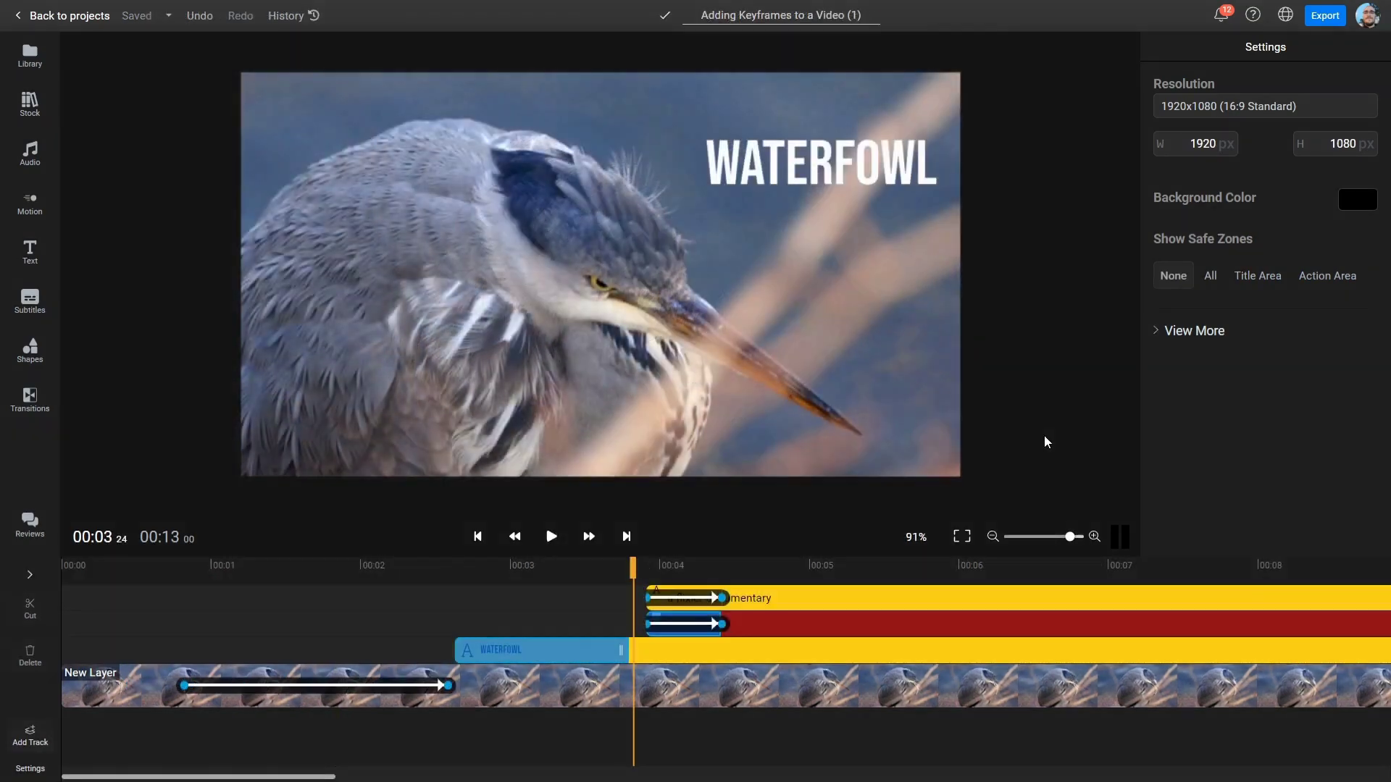
{"action": "left_click", "coordinate": [683, 650]}
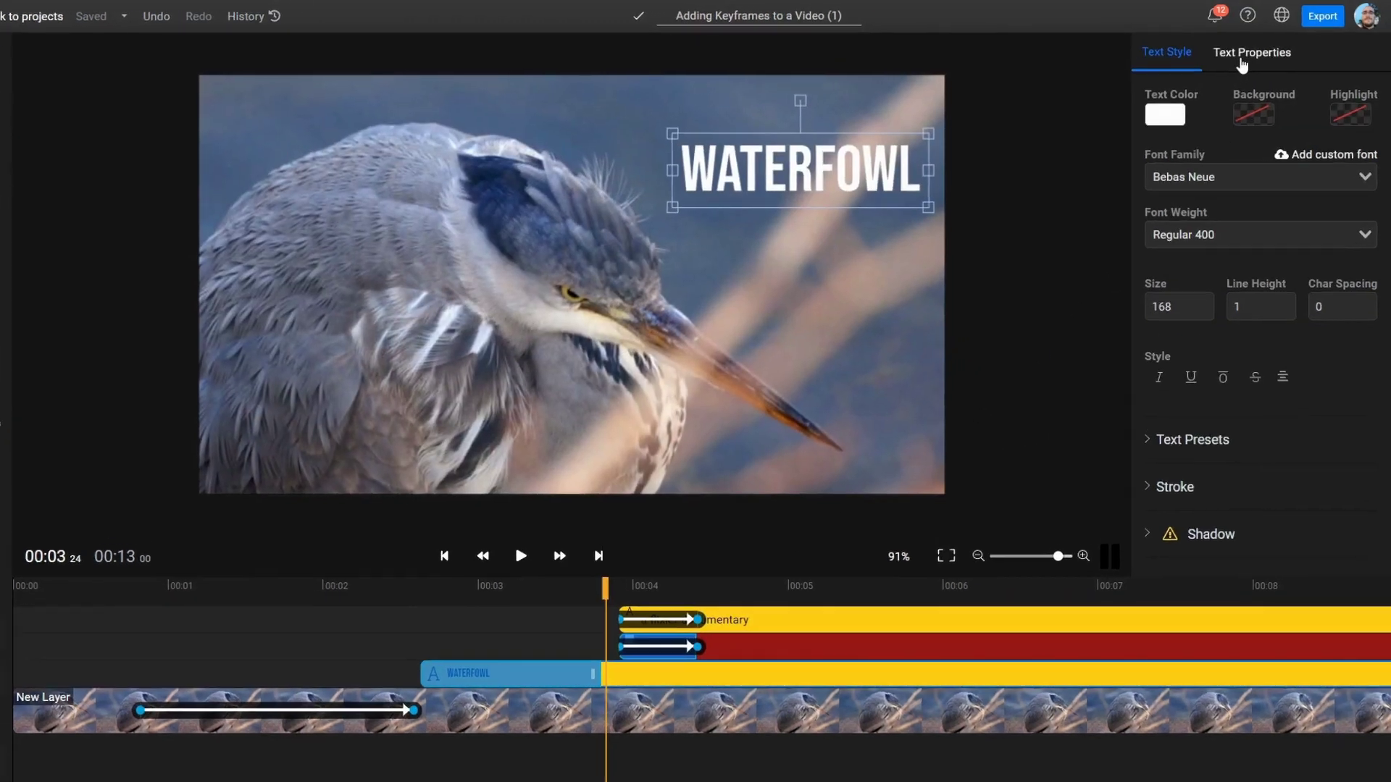
{"action": "left_click", "coordinate": [1248, 51]}
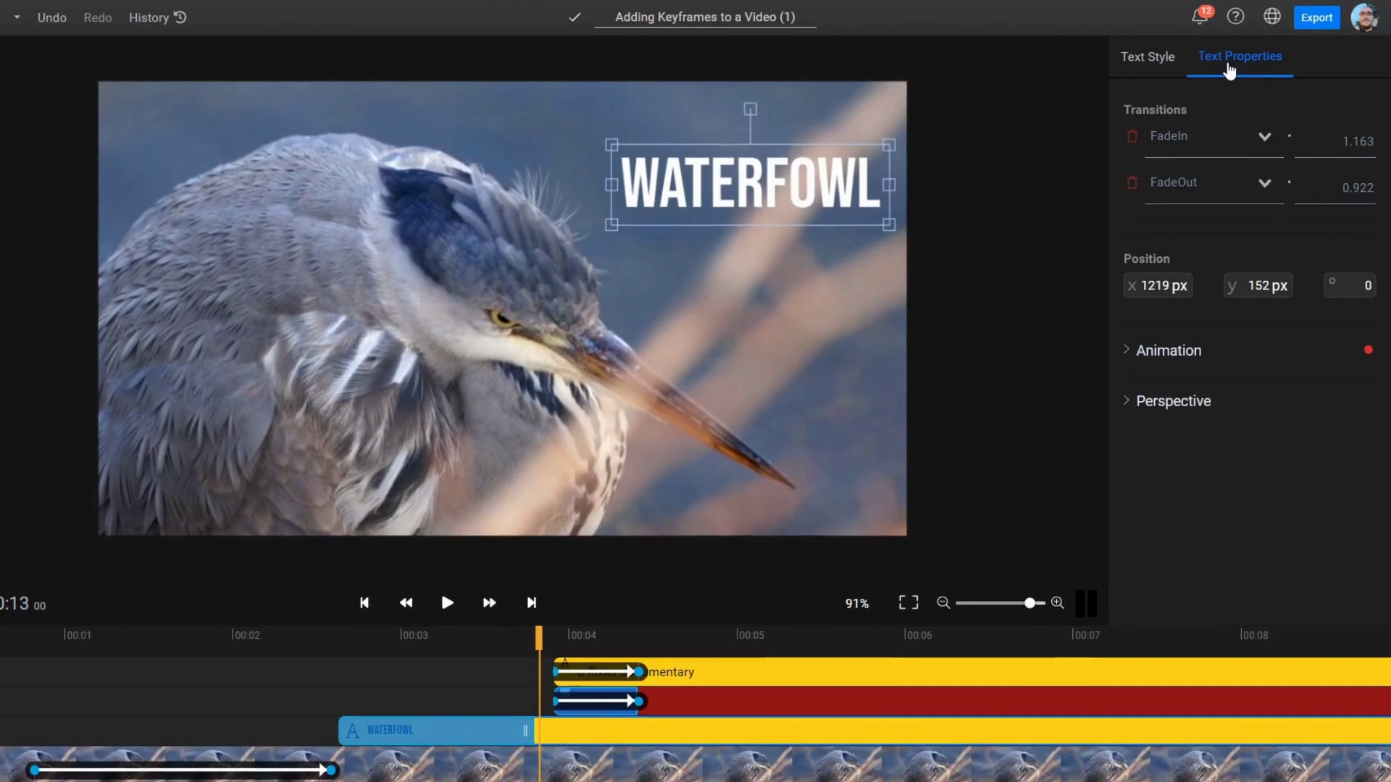
{"action": "left_click", "coordinate": [1208, 353]}
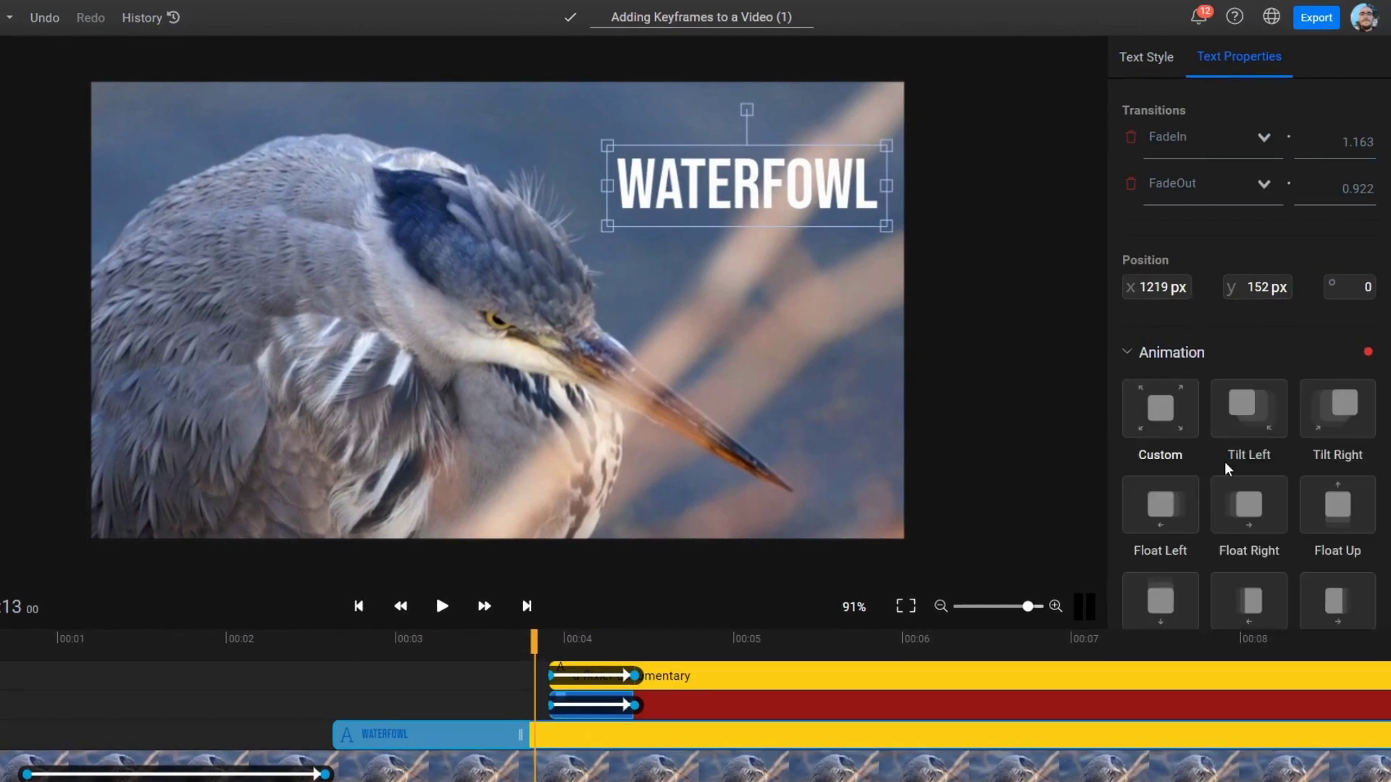
{"action": "scroll", "coordinate": [1228, 470], "scroll_direction": "down", "scroll_amount": 5}
{"action": "left_click", "coordinate": [1241, 428]}
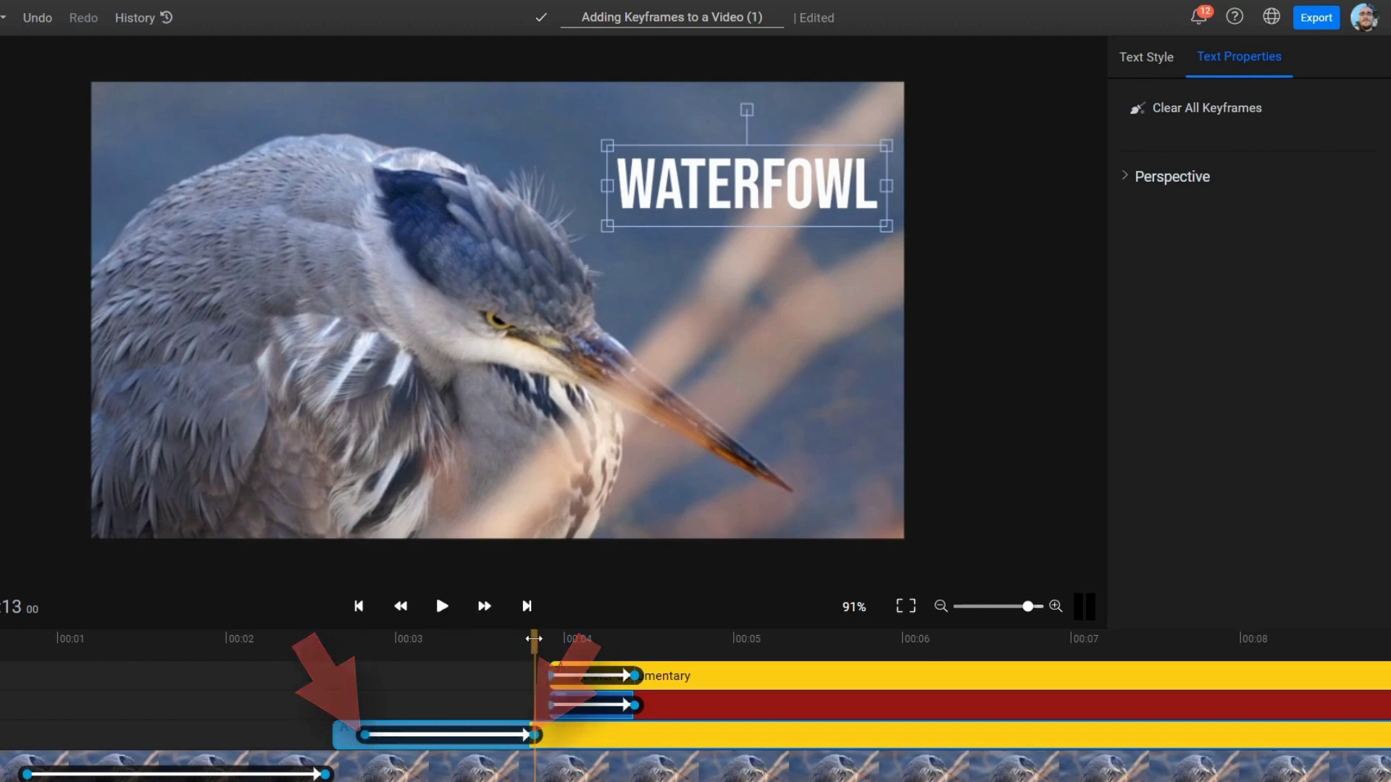
Play the WATERFOWL Bounce animation from just before the title appears
{"action": "left_click_drag", "start_coordinate": [533, 642], "coordinate": [350, 657]}
{"action": "left_click", "coordinate": [348, 650]}
{"action": "key", "text": "space"}
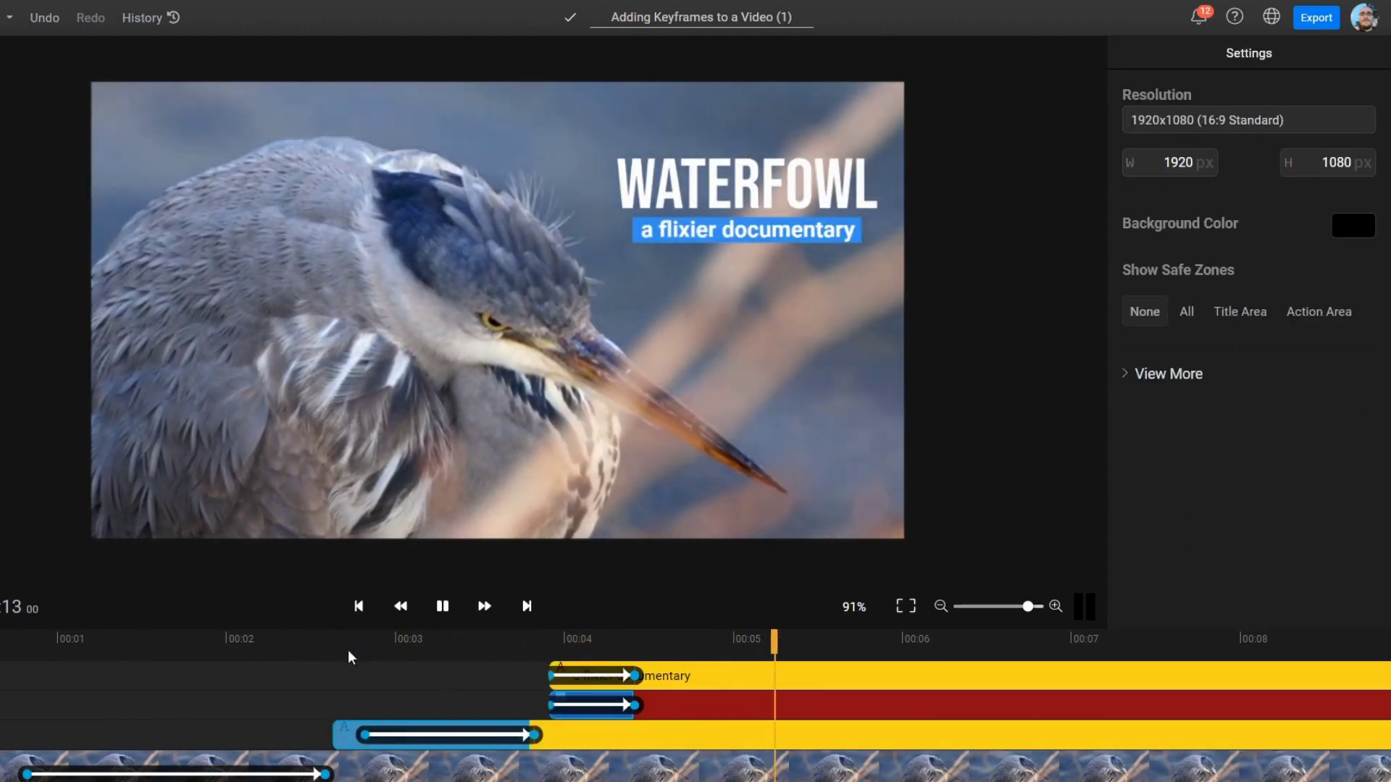
At 00:03.8, enlarge WATERFOWL to size 176, nudge it up, and replay from 00:02.4
{"action": "left_click", "coordinate": [442, 607]}
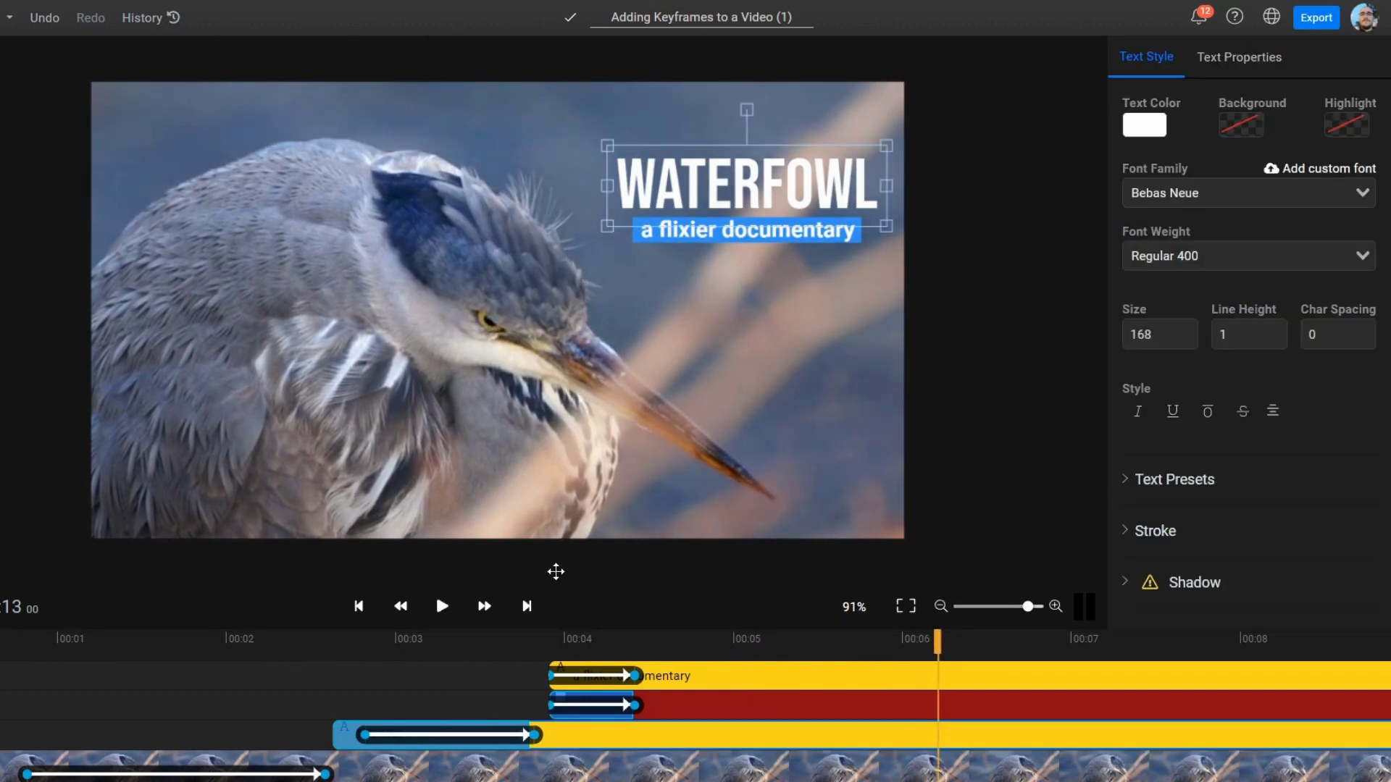
{"action": "left_click", "coordinate": [528, 647]}
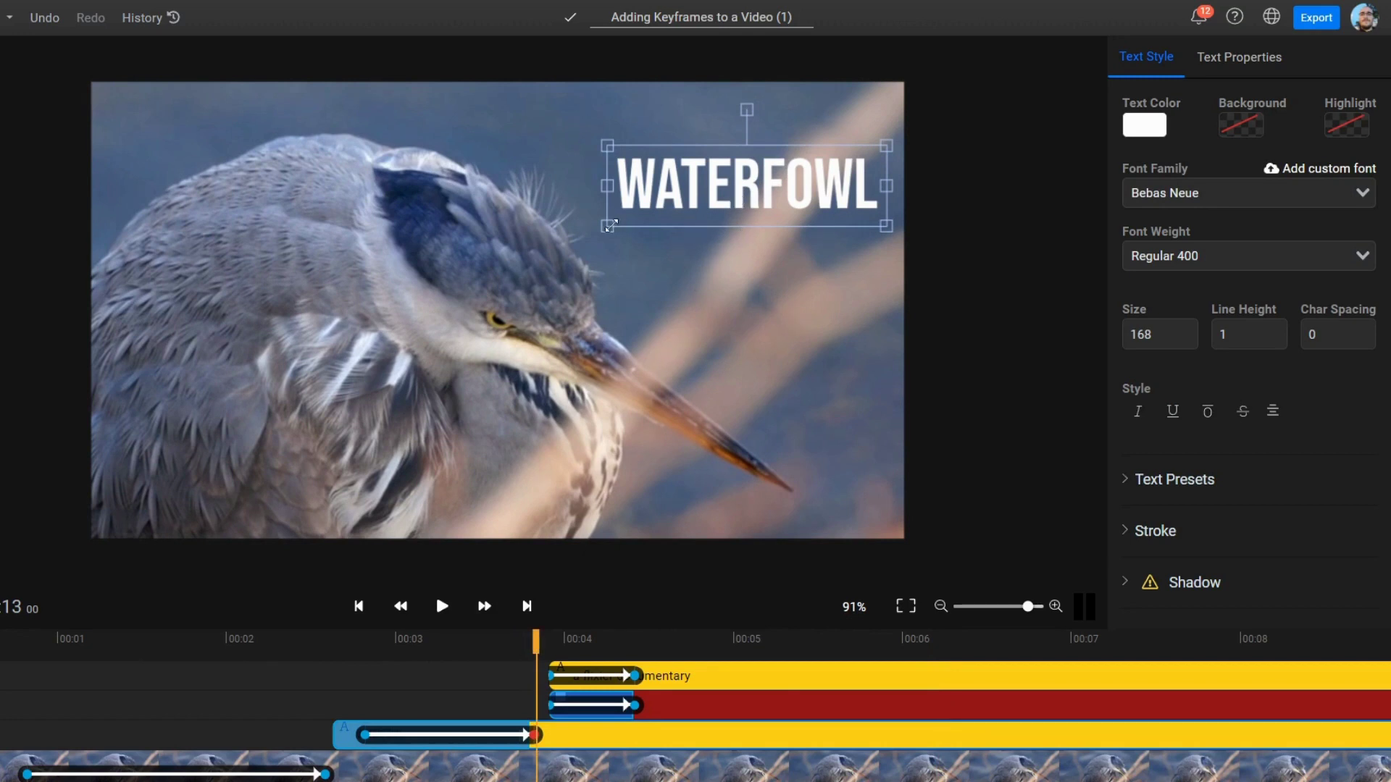
{"action": "mouse_move", "coordinate": [610, 225]}
{"action": "left_mouse_down"}
{"action": "mouse_move", "coordinate": [652, 205]}
{"action": "mouse_move", "coordinate": [593, 228]}
{"action": "left_mouse_up"}
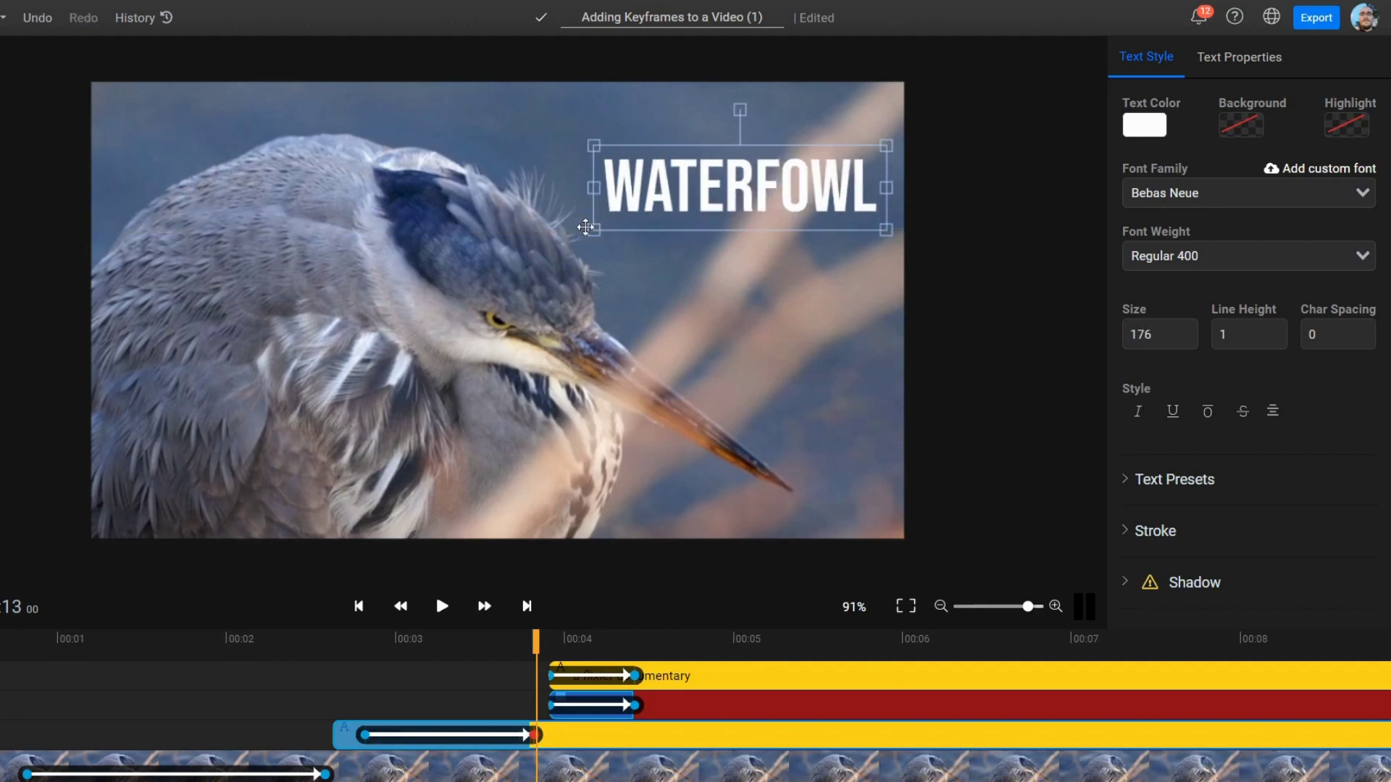
{"action": "left_click_drag", "start_coordinate": [673, 194], "coordinate": [675, 177]}
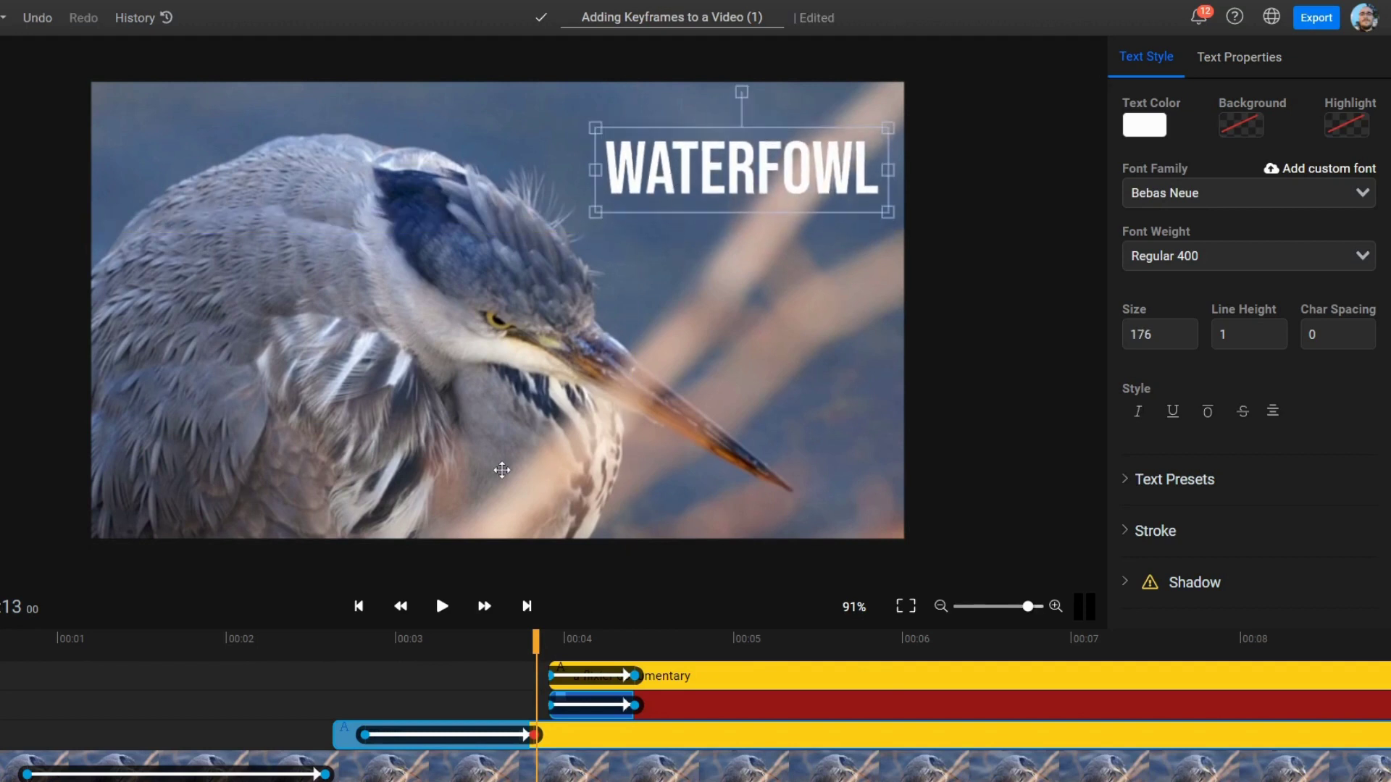
{"action": "left_click", "coordinate": [289, 642]}
{"action": "key", "text": "space"}
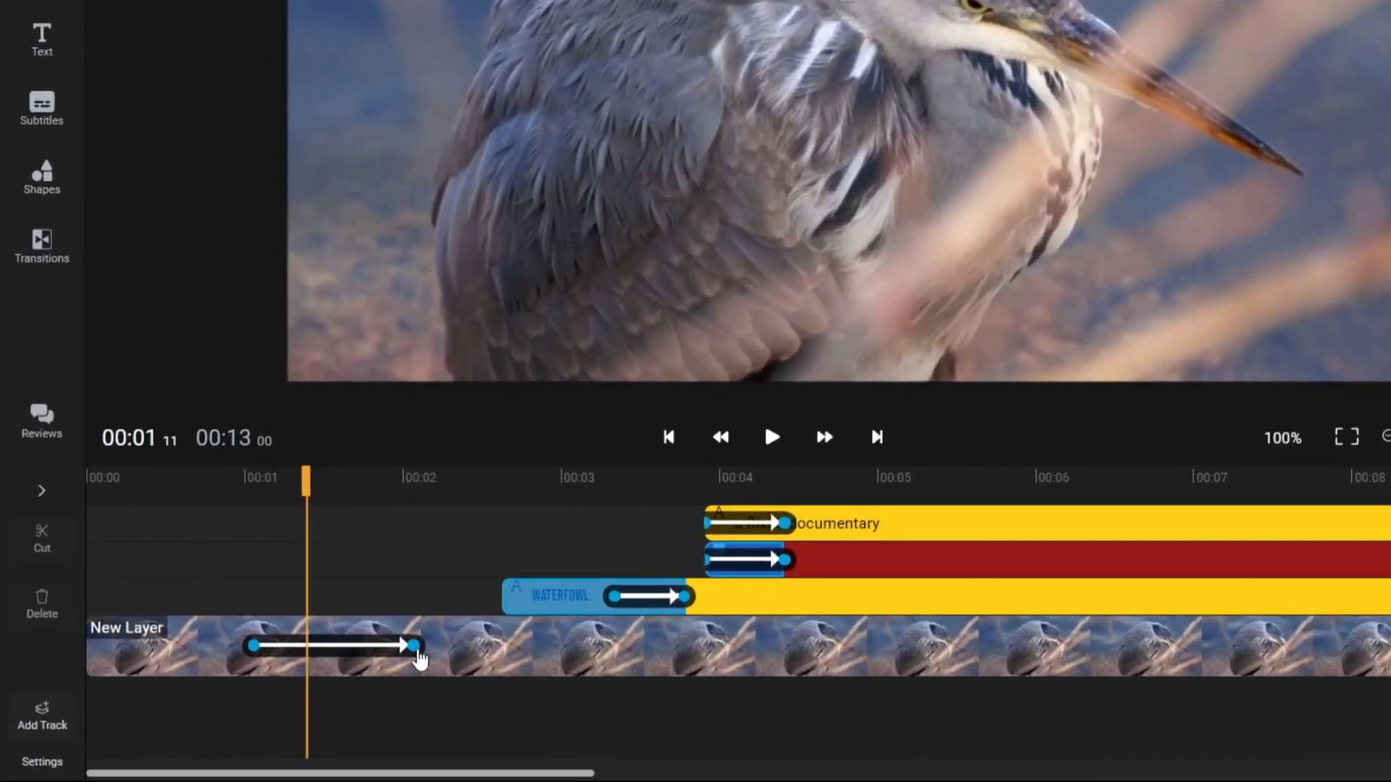
Stretch the heron clip's keyframe motion so it starts earlier and ends later
{"action": "left_click_drag", "start_coordinate": [332, 674], "coordinate": [381, 679]}
{"action": "left_click_drag", "start_coordinate": [478, 656], "coordinate": [501, 656]}
{"action": "left_click", "coordinate": [255, 656]}
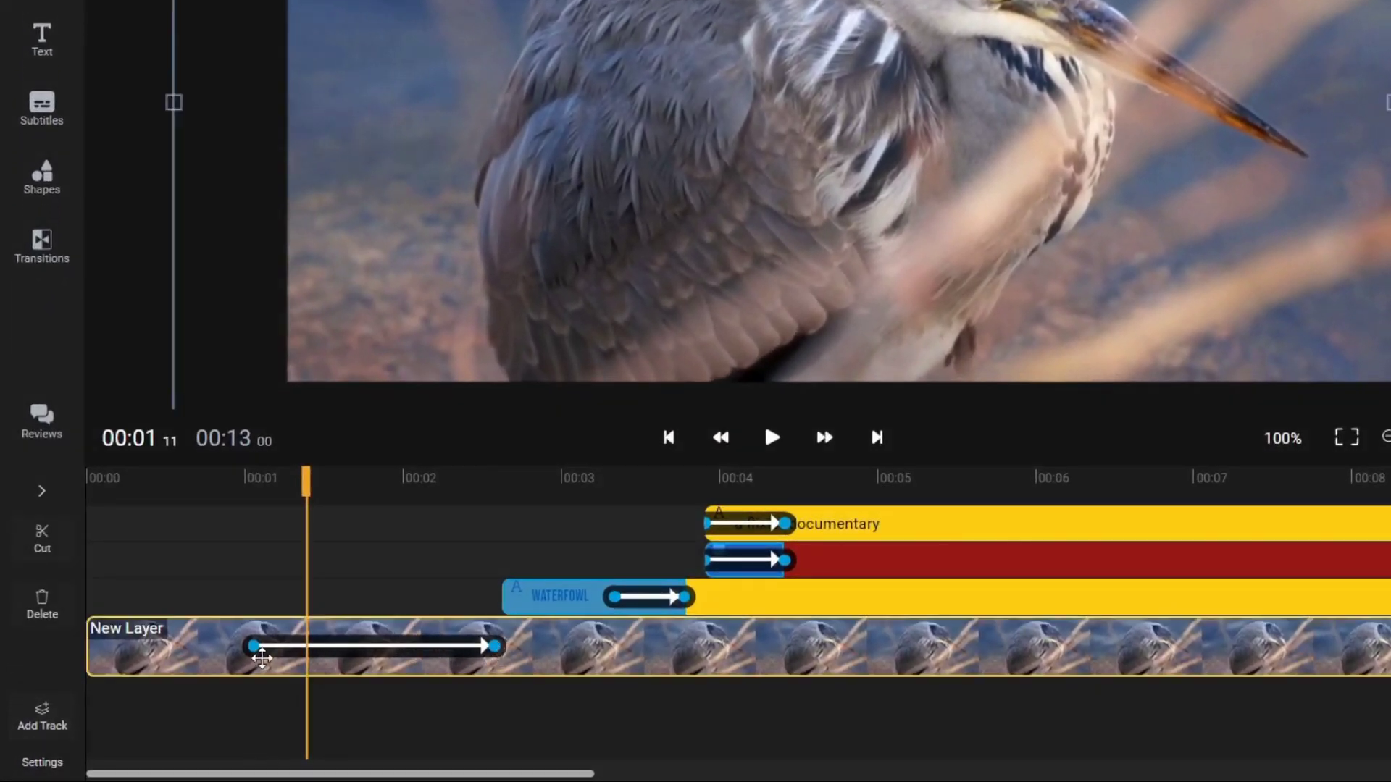
{"action": "left_click_drag", "start_coordinate": [255, 656], "coordinate": [219, 656]}
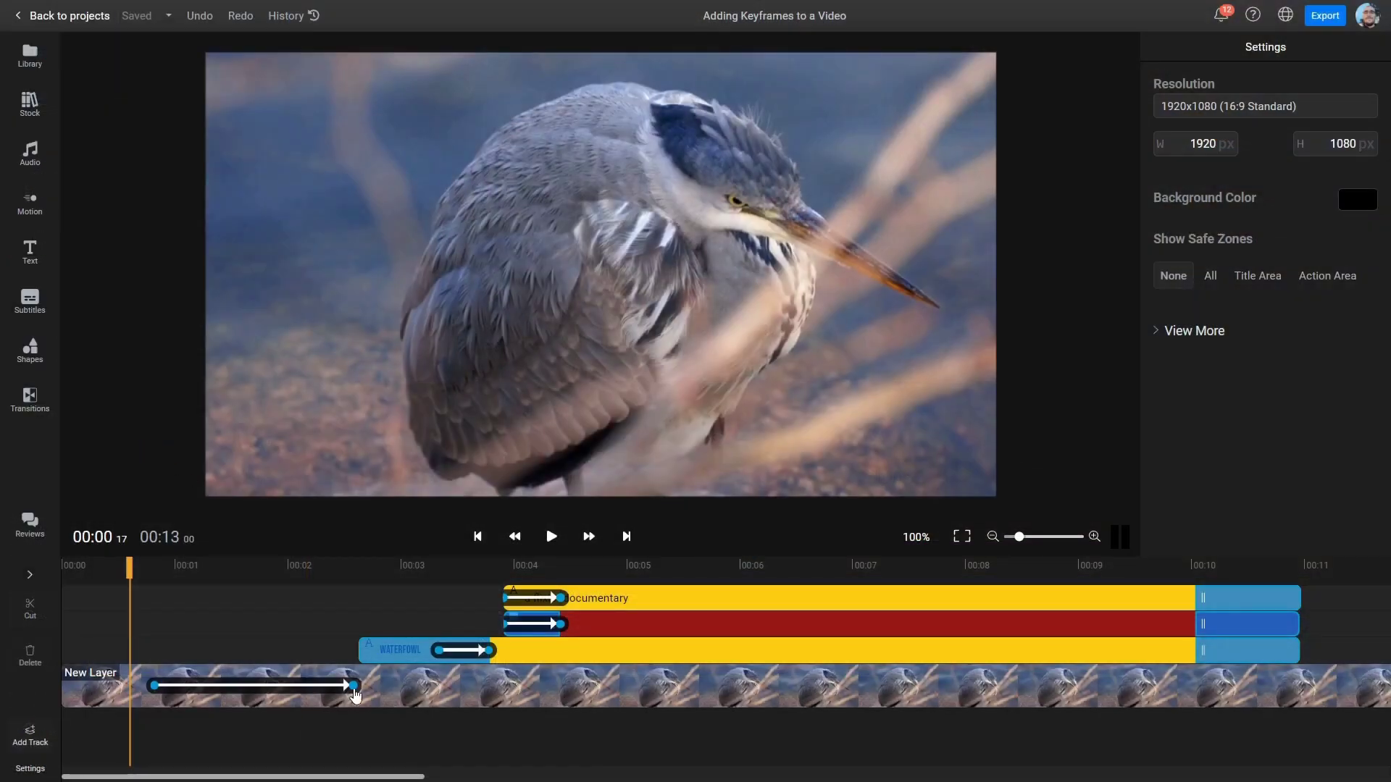
Delete the heron clip's end keyframe from the Video panel
{"action": "left_click", "coordinate": [355, 694]}
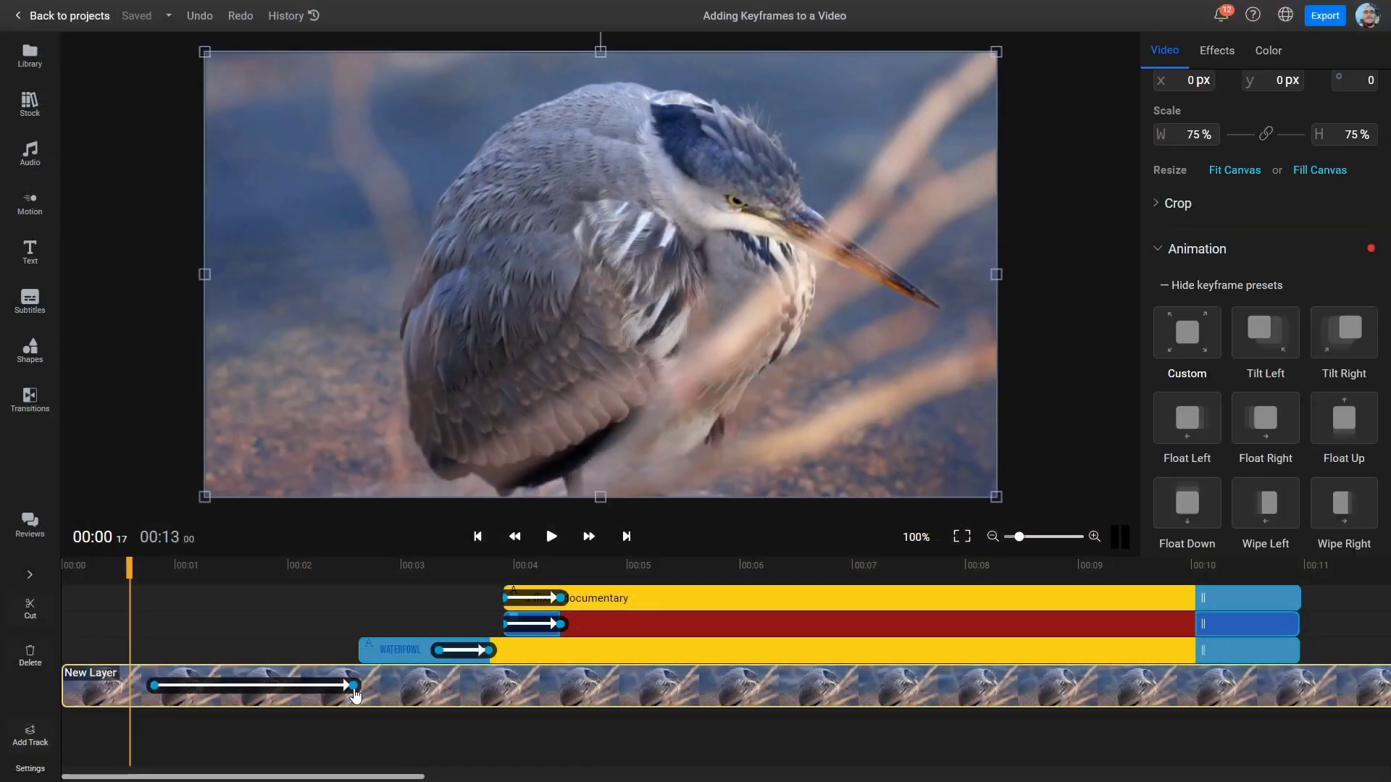
{"action": "left_click", "coordinate": [352, 685]}
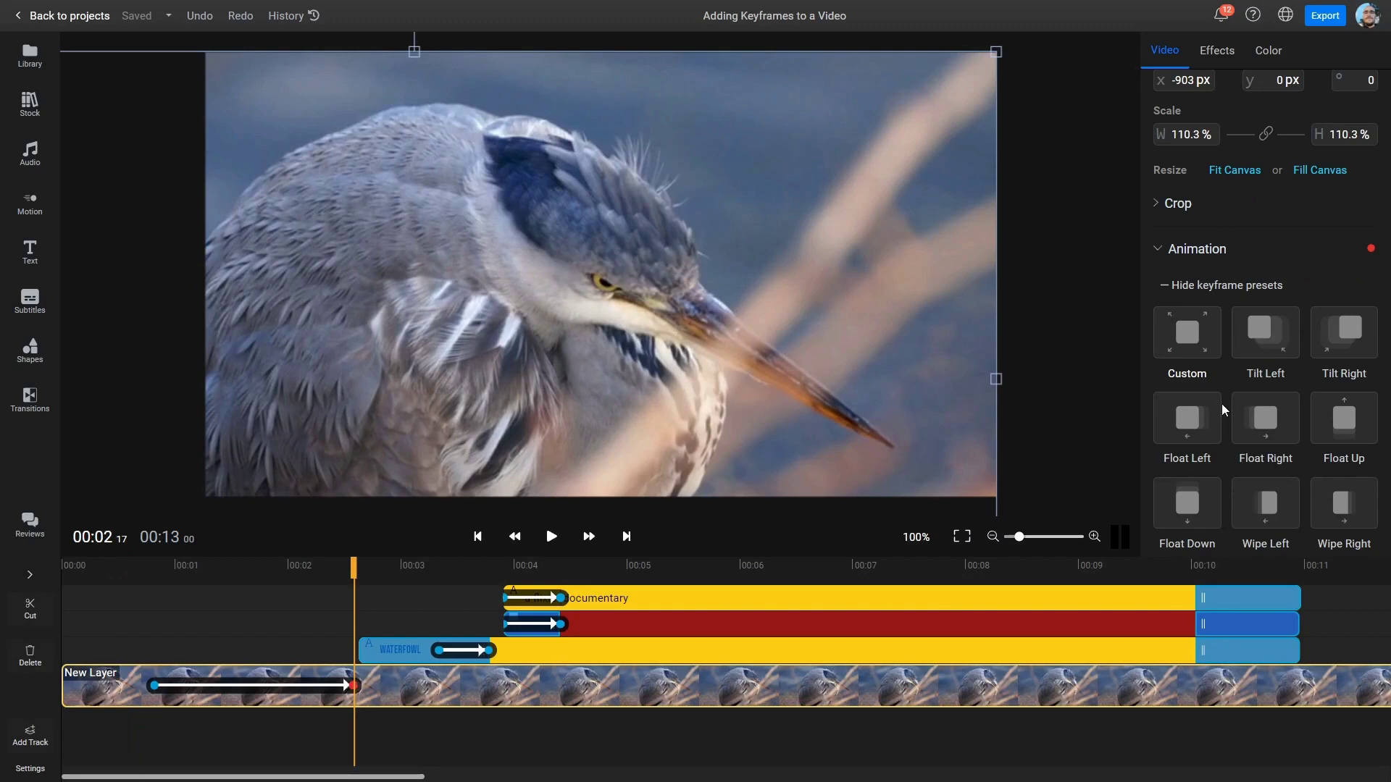
{"action": "scroll", "coordinate": [1222, 403], "scroll_direction": "down", "scroll_amount": 6}
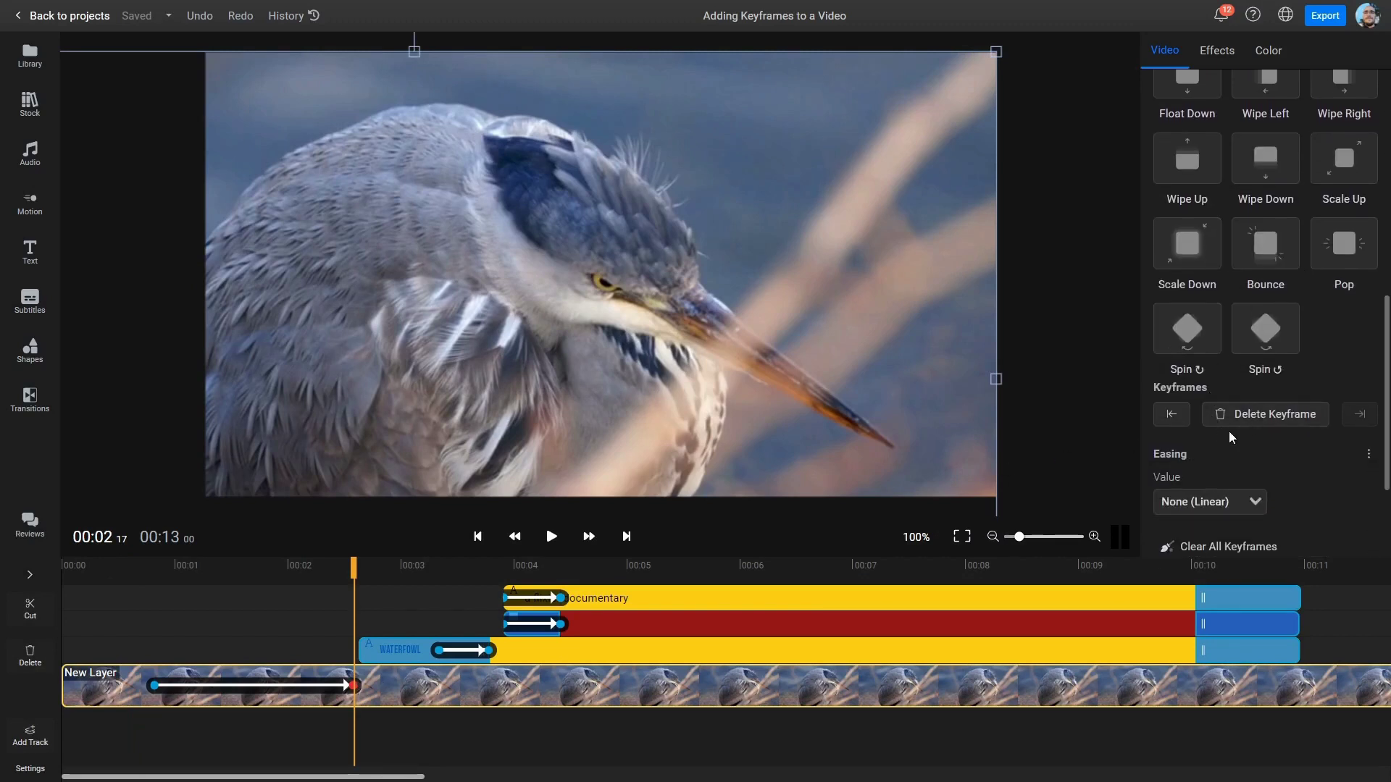
{"action": "left_click", "coordinate": [1236, 423]}
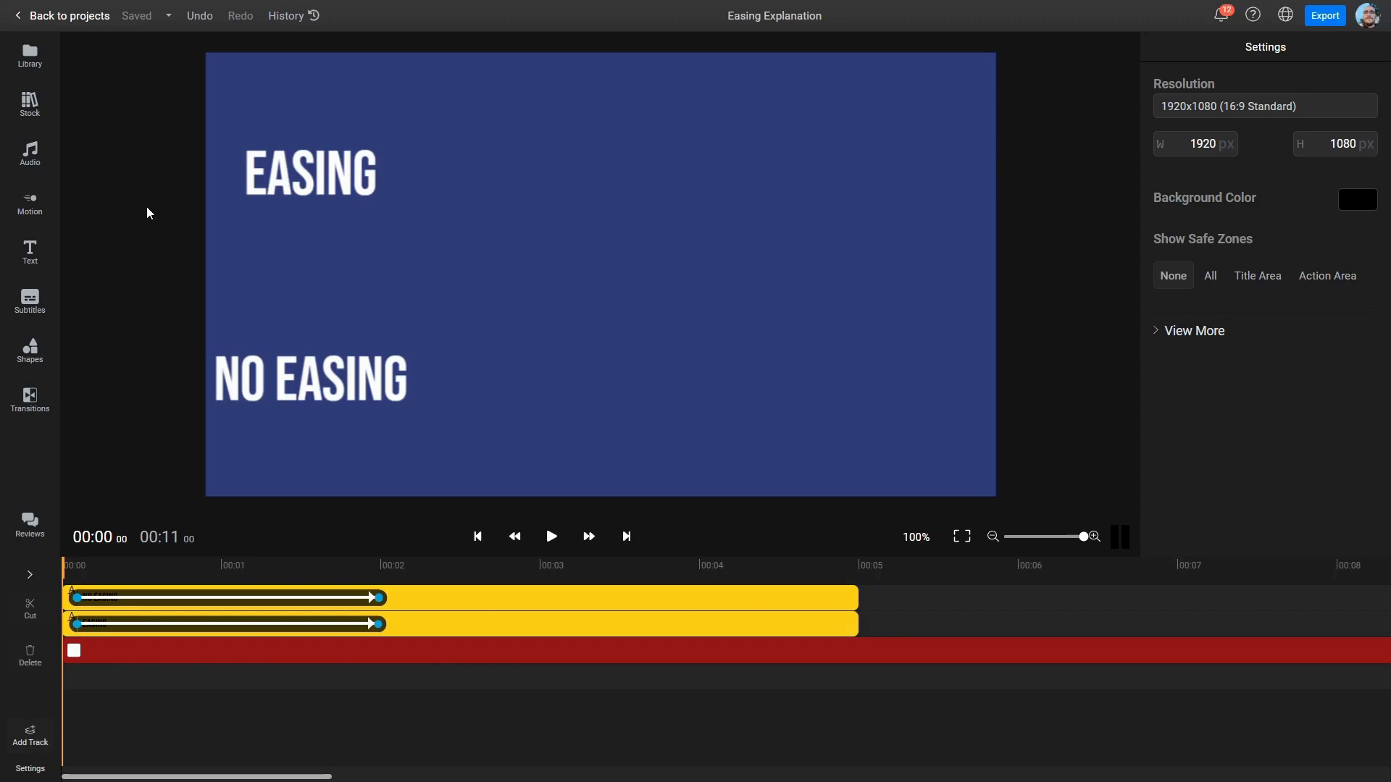
Play the Easing Explanation project comparing the EASING and NO EASING text
{"action": "key", "text": "space"}
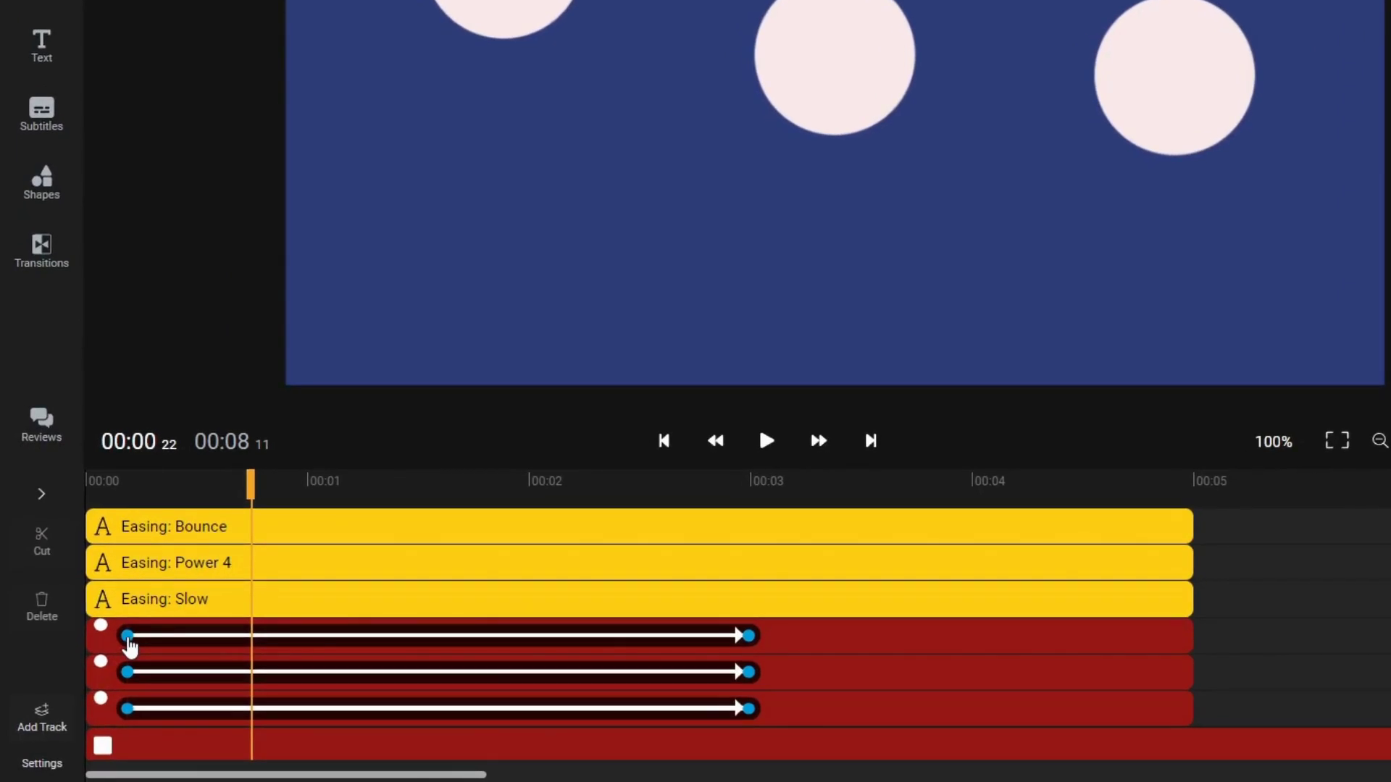
Change the rightmost circle's start keyframe easing from Slow to Sine
{"action": "left_click", "coordinate": [93, 674]}
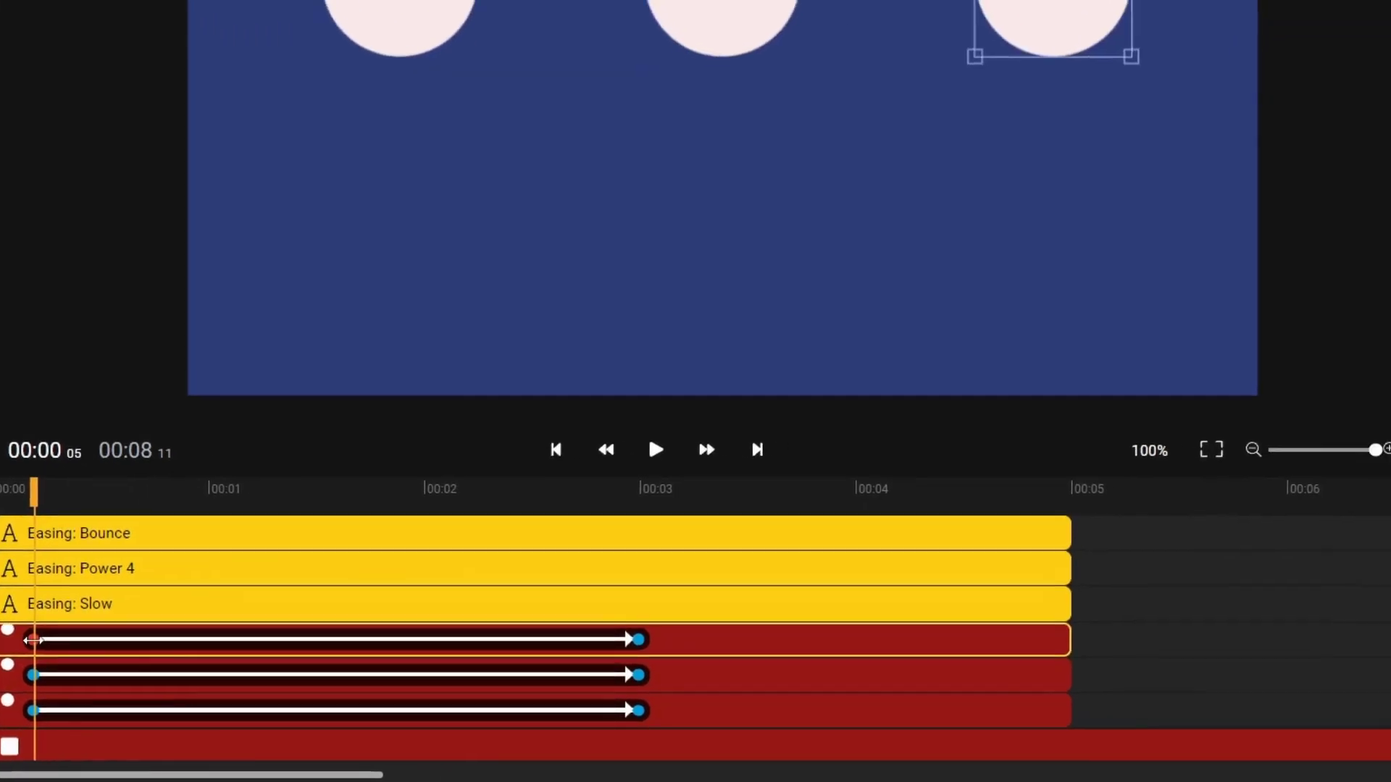
{"action": "scroll", "coordinate": [1226, 398], "scroll_direction": "down", "scroll_amount": 5}
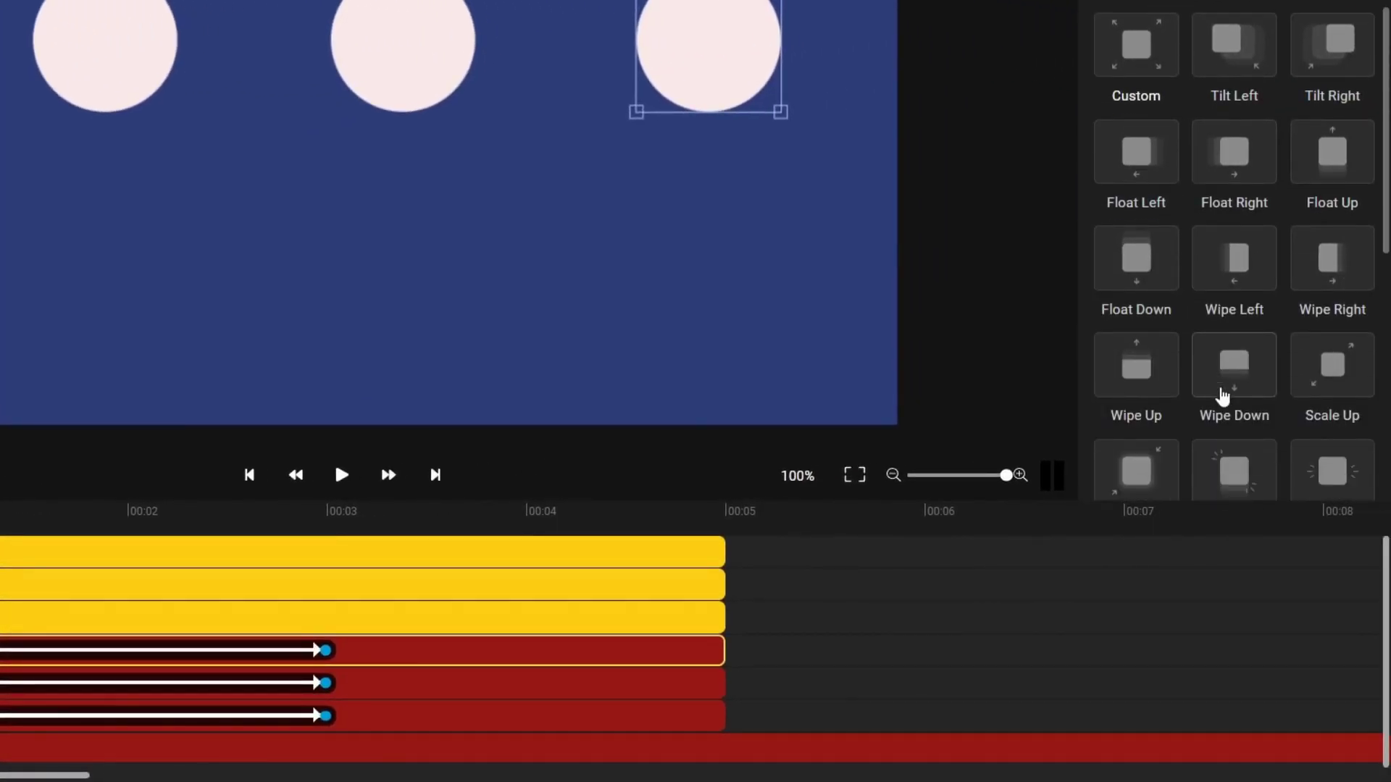
{"action": "scroll", "coordinate": [1223, 397], "scroll_direction": "down", "scroll_amount": 7}
{"action": "left_click", "coordinate": [1181, 305]}
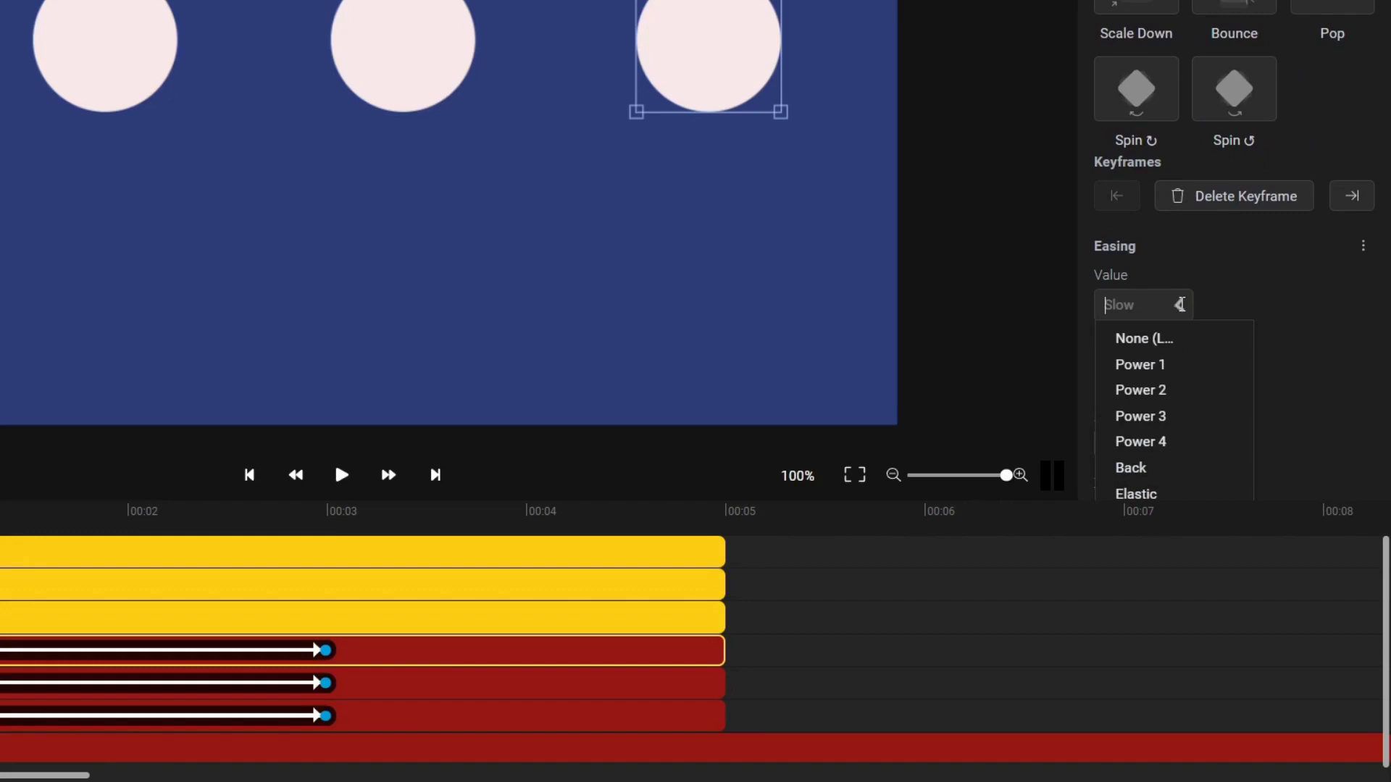
{"action": "scroll", "coordinate": [1171, 447], "scroll_direction": "down", "scroll_amount": 3}
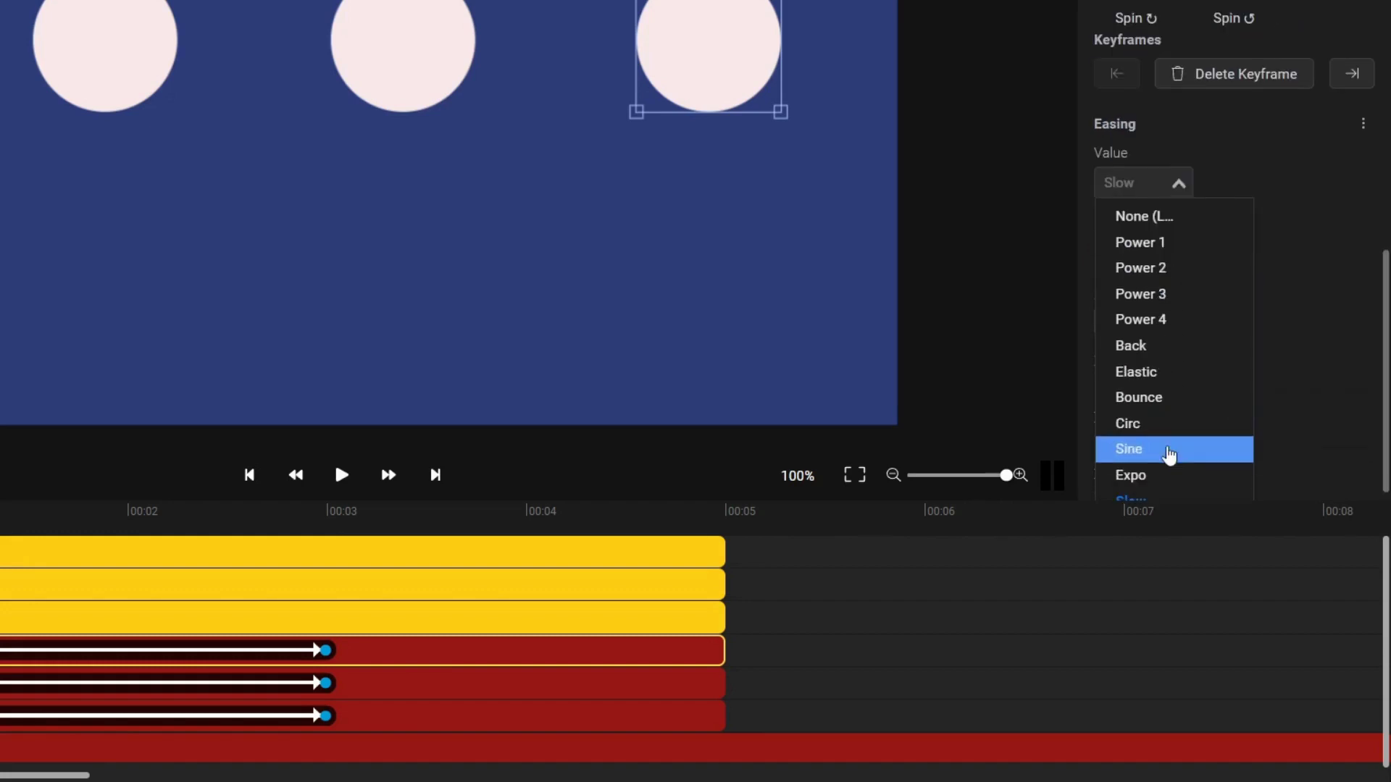
{"action": "left_click", "coordinate": [1171, 450]}
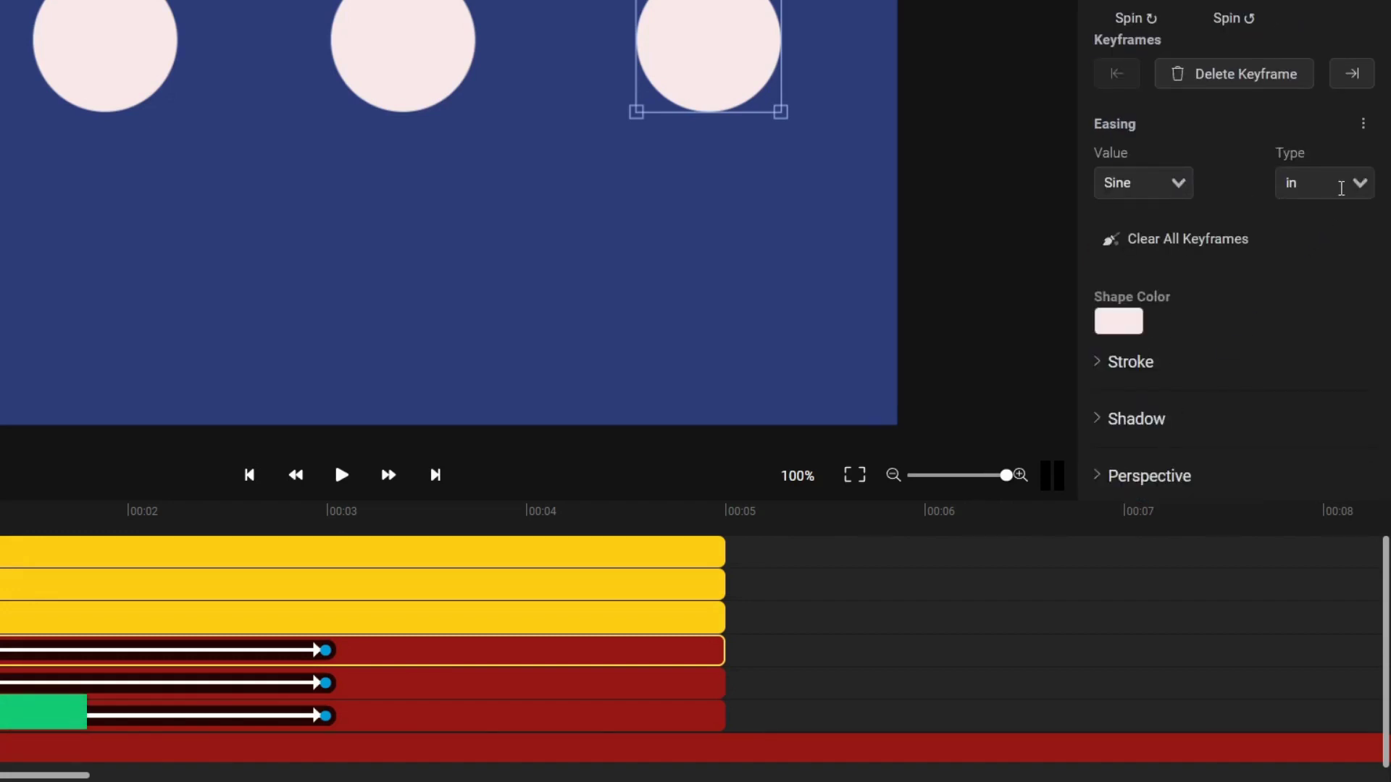
{"action": "left_click", "coordinate": [1360, 185]}
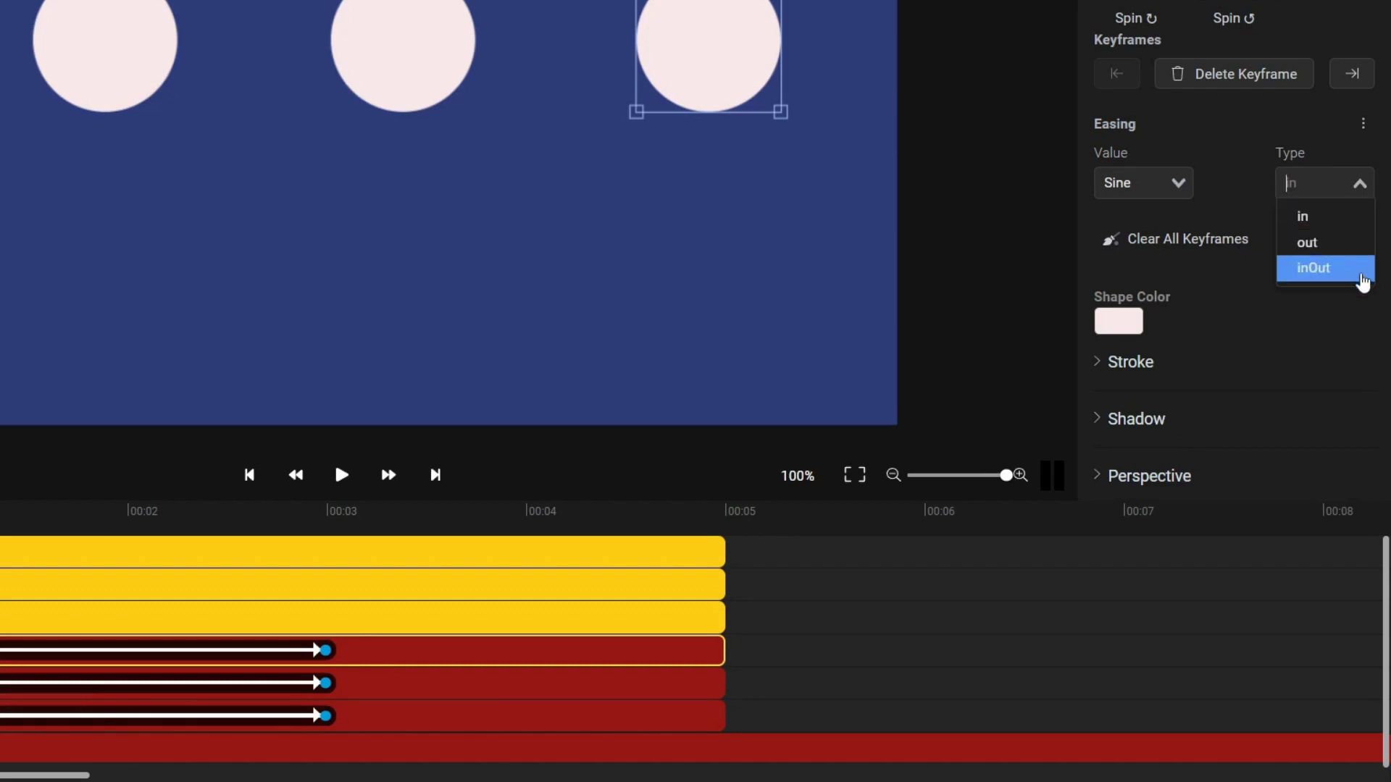
Set the Sine circle's easing type to inOut and play the three-circle comparison
{"action": "left_click", "coordinate": [1362, 280]}
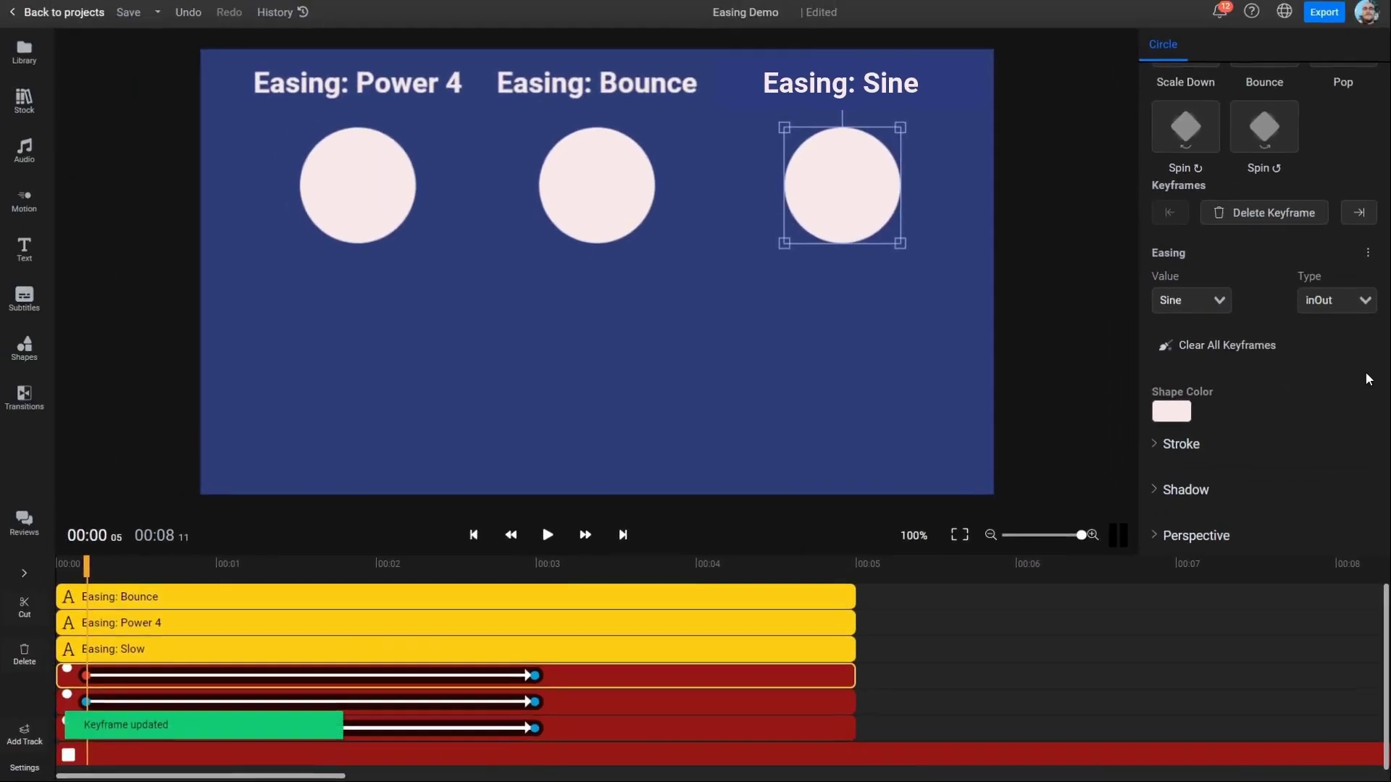
{"action": "key", "text": "space"}
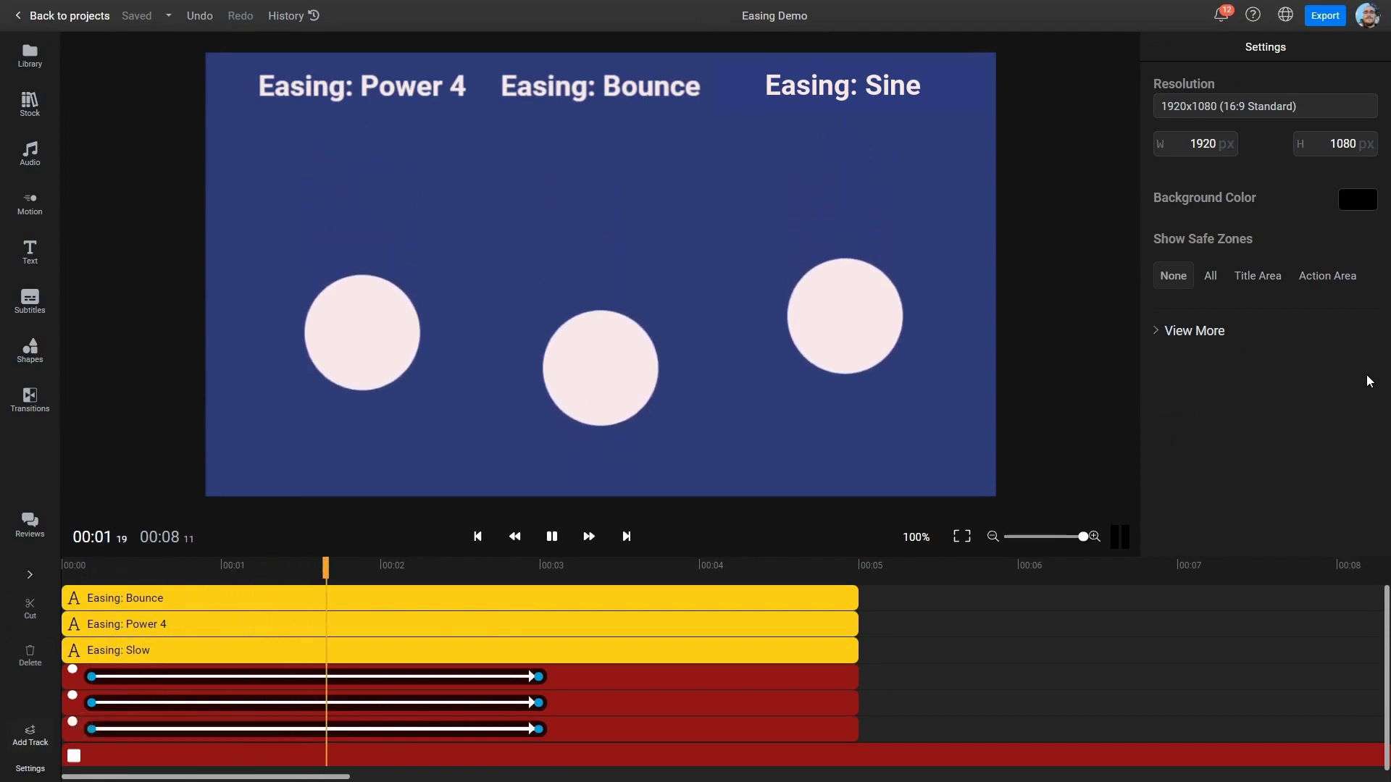